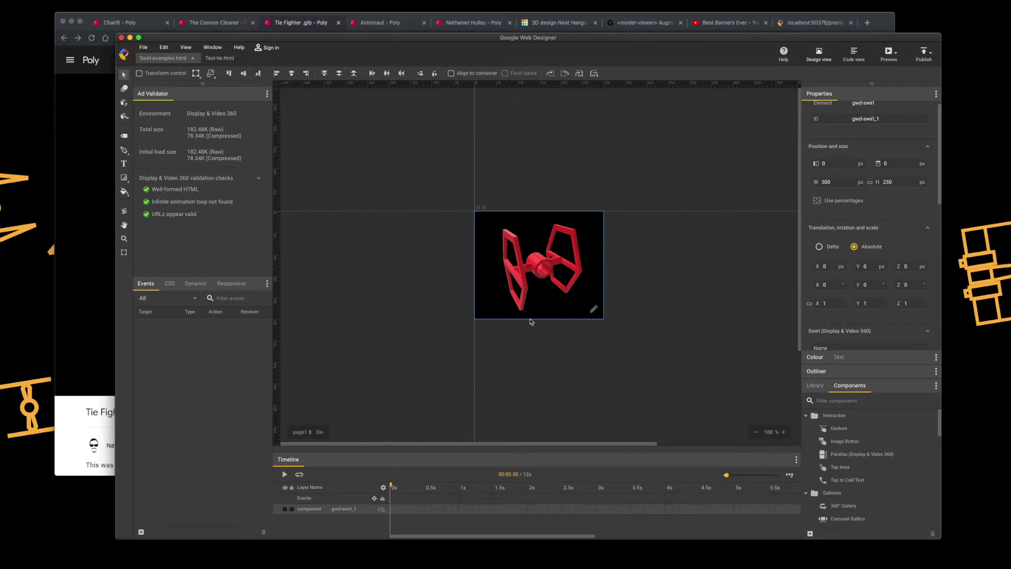
# Rotate the Poly Tie Fighter model, view its Tinkercad design, then return to Web Designer
pyautogui.click(103, 140)
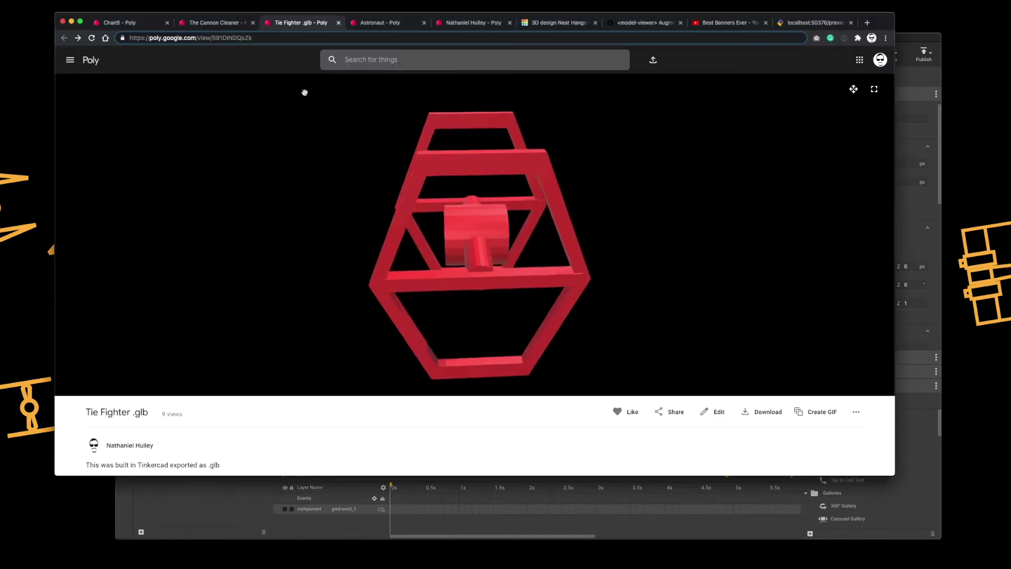
pyautogui.moveTo(506, 276)
pyautogui.mouseDown()
pyautogui.moveTo(599, 269)
pyautogui.moveTo(517, 266)
pyautogui.mouseUp()
pyautogui.click(555, 22)
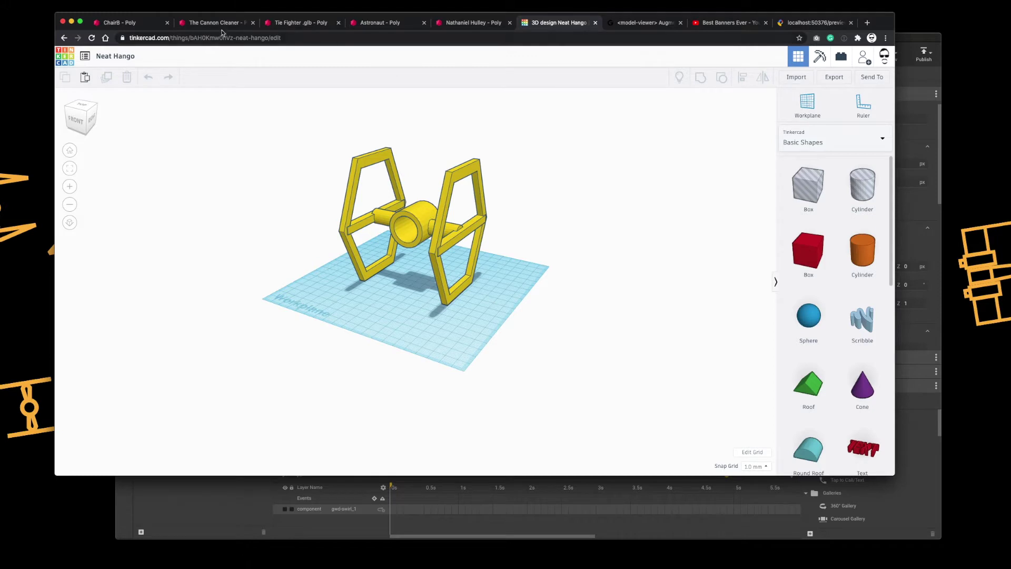
pyautogui.click(307, 24)
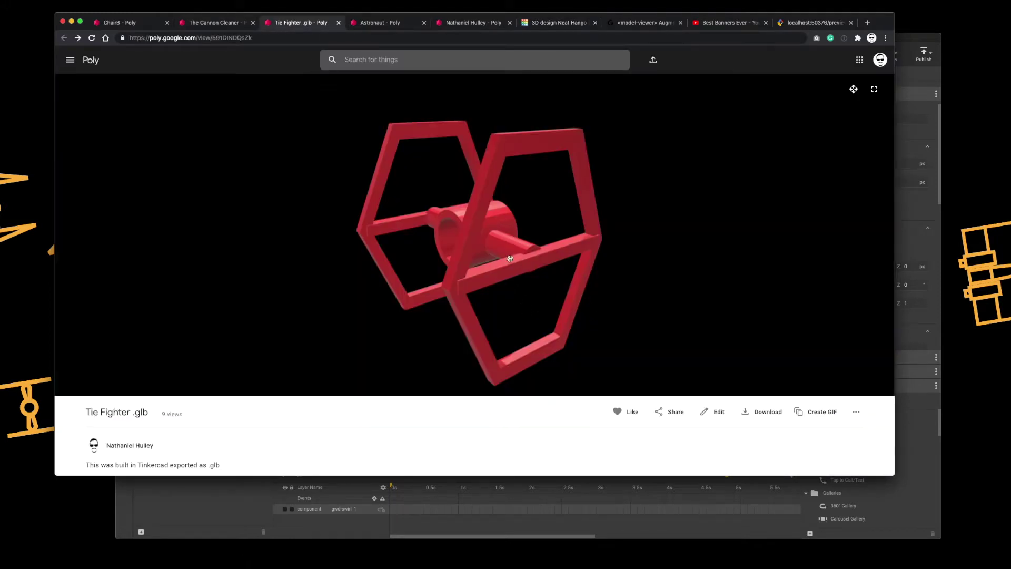
pyautogui.click(332, 526)
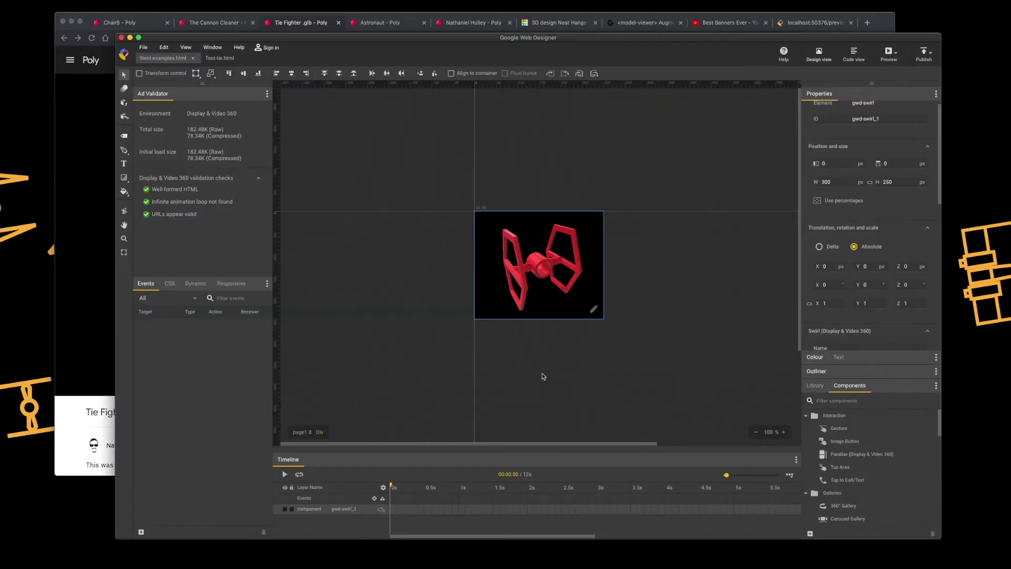
# Set the Swirl animation to start at 17% and end at 82%, preview, and save
pyautogui.click(594, 309)
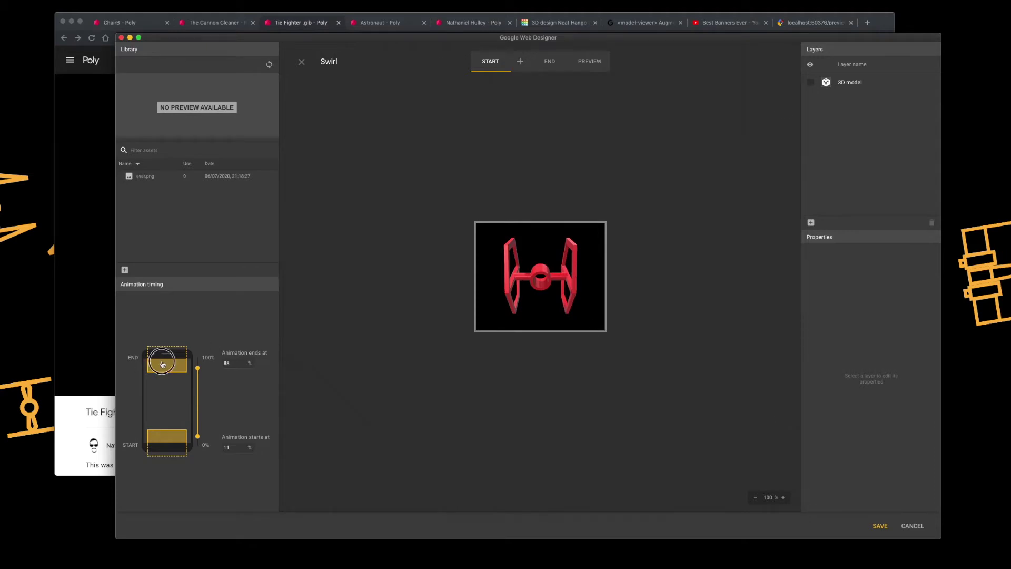
pyautogui.moveTo(167, 365); pyautogui.dragTo(166, 371)
pyautogui.moveTo(163, 432); pyautogui.dragTo(164, 424)
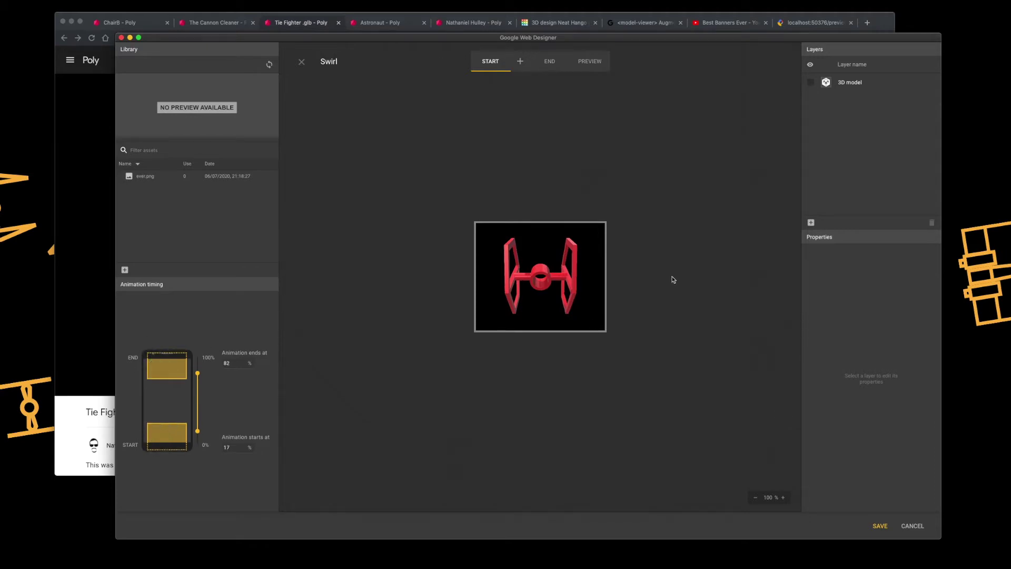
pyautogui.click(591, 62)
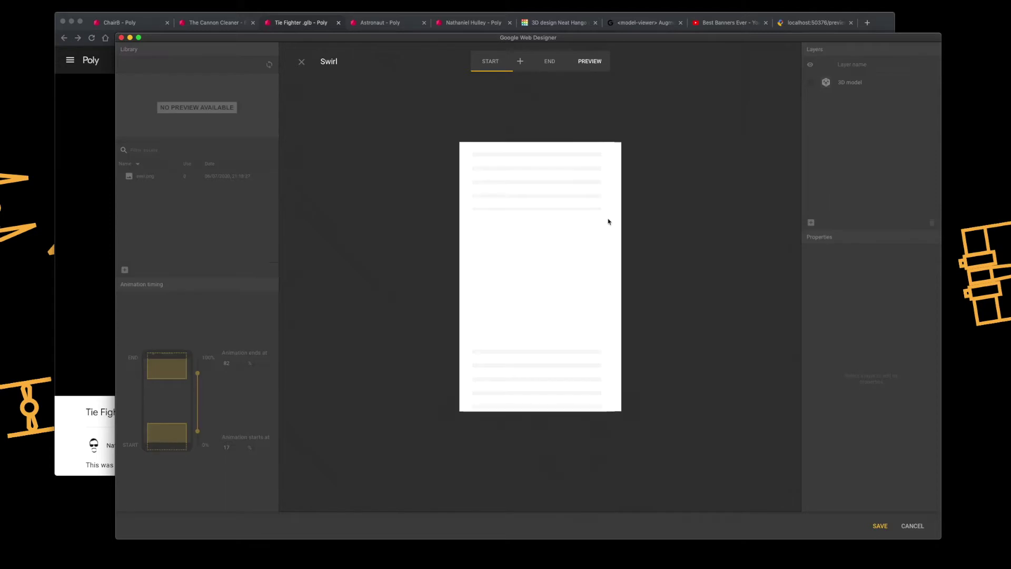
pyautogui.scroll(-5, 619, 215)
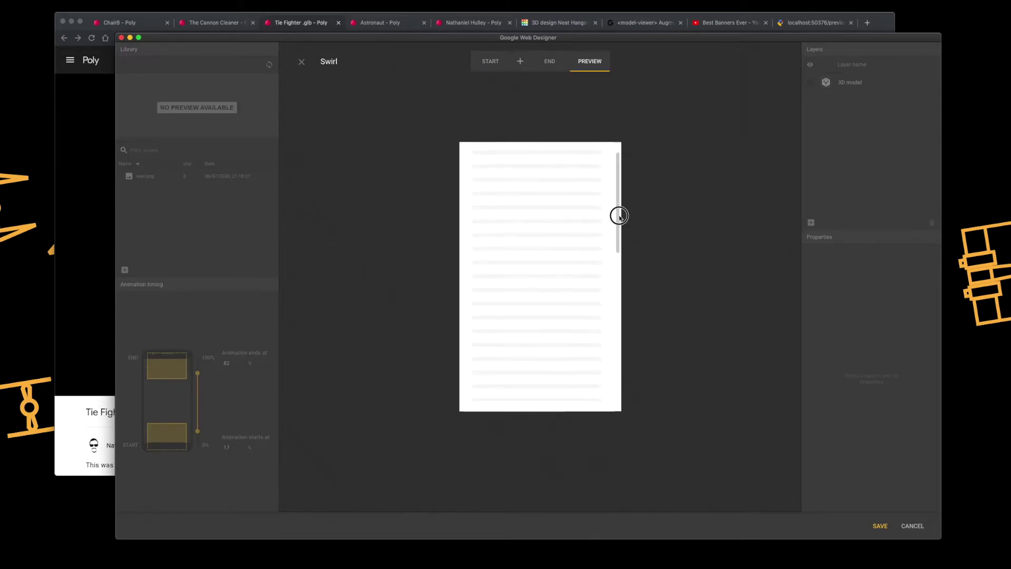
pyautogui.scroll(-3, 618, 290)
pyautogui.scroll(5, 617, 256)
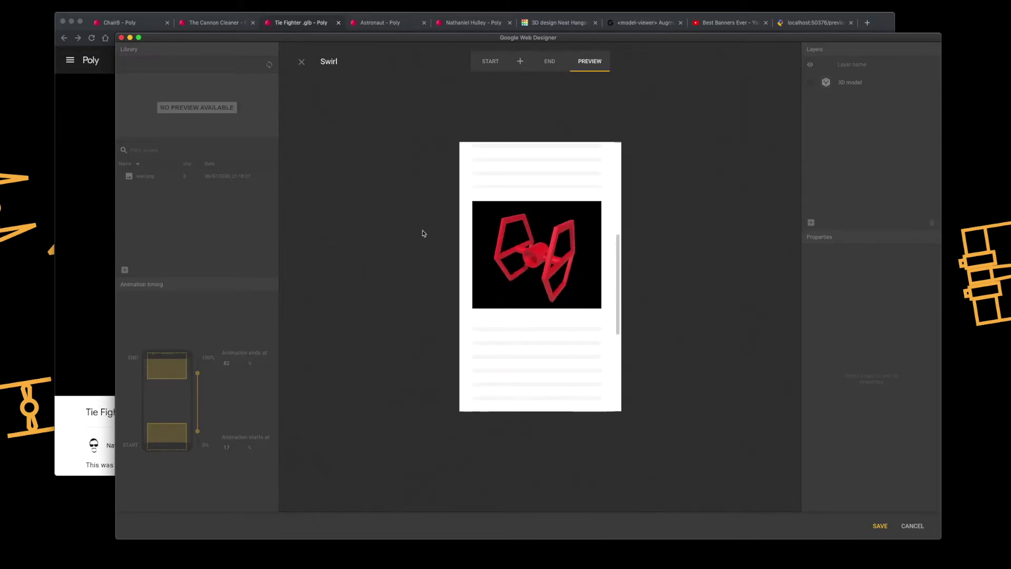
pyautogui.click(301, 63)
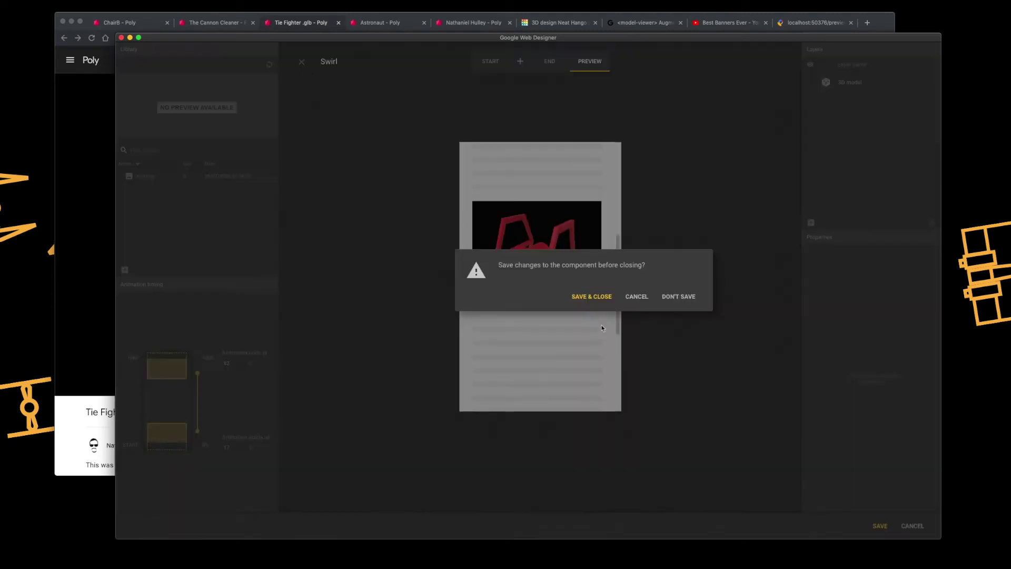
pyautogui.click(600, 299)
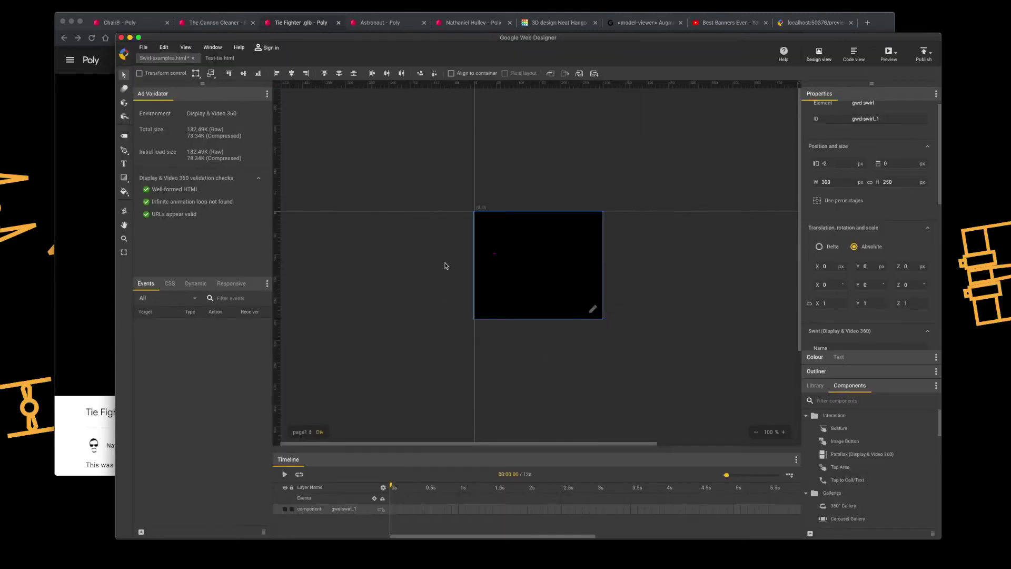
# Select The Cannon Cleaner Poly page address in the browser, then return to Web Designer
pyautogui.click(95, 161)
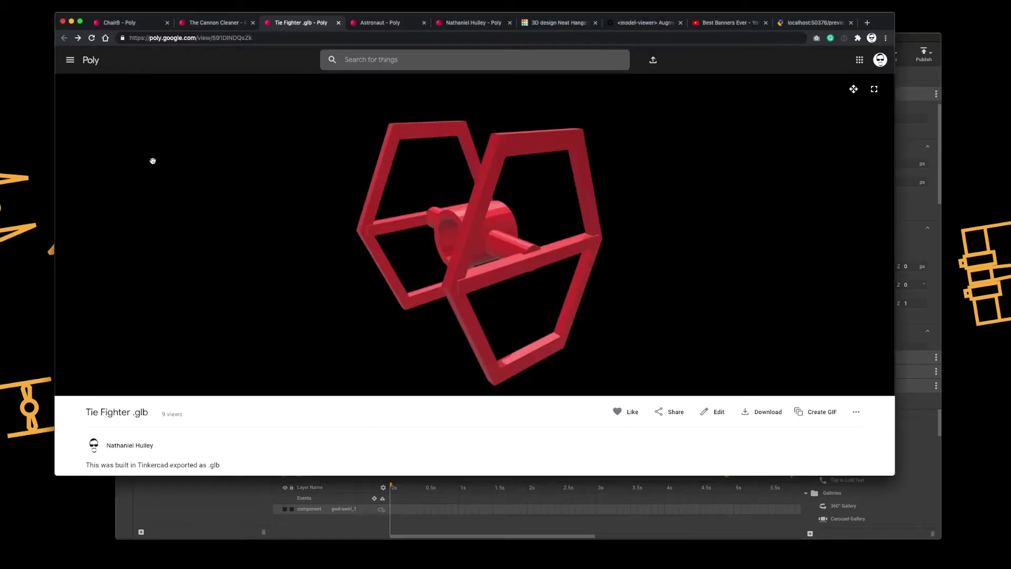
pyautogui.click(209, 24)
pyautogui.click(254, 39)
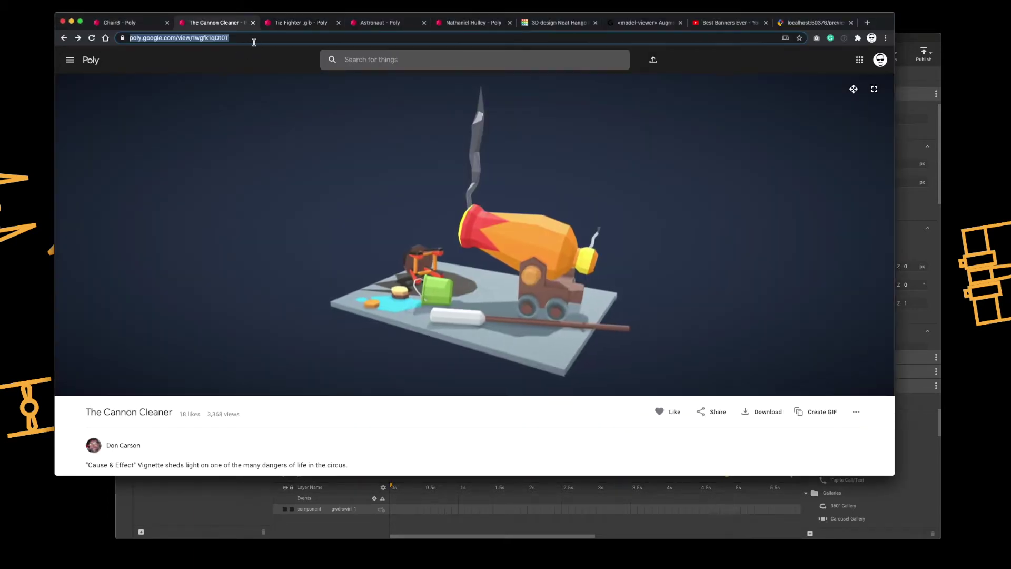
pyautogui.press('super+Tab')
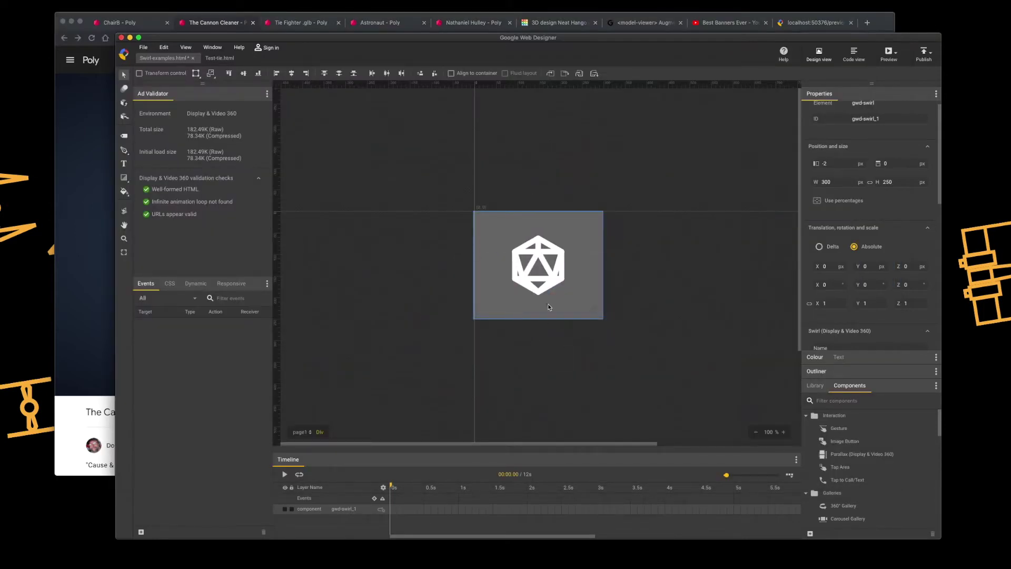
# Replace the Swirl's 3D model URL with The Cannon Cleaner address and preview it
pyautogui.doubleClick(570, 305)
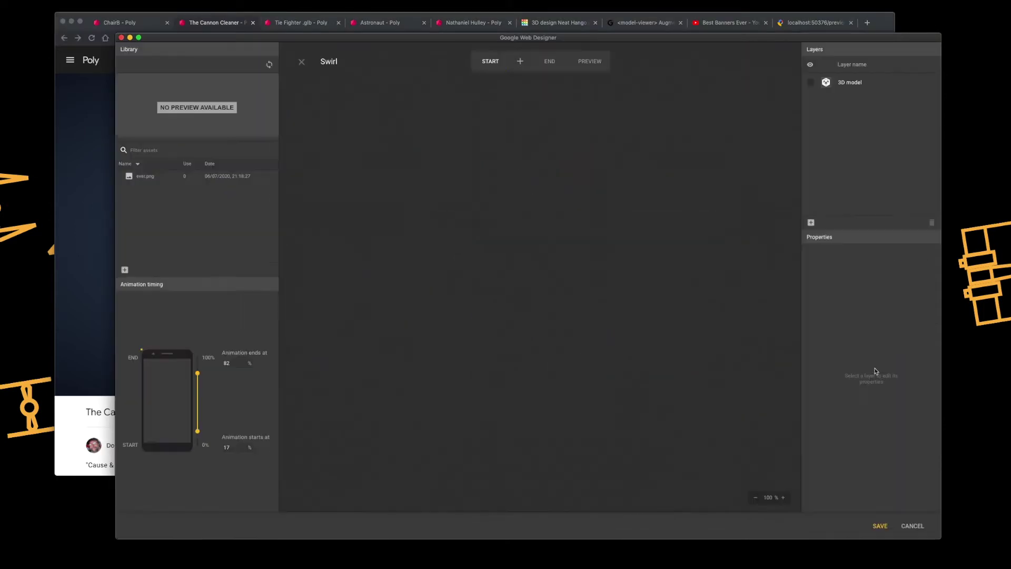
pyautogui.click(860, 87)
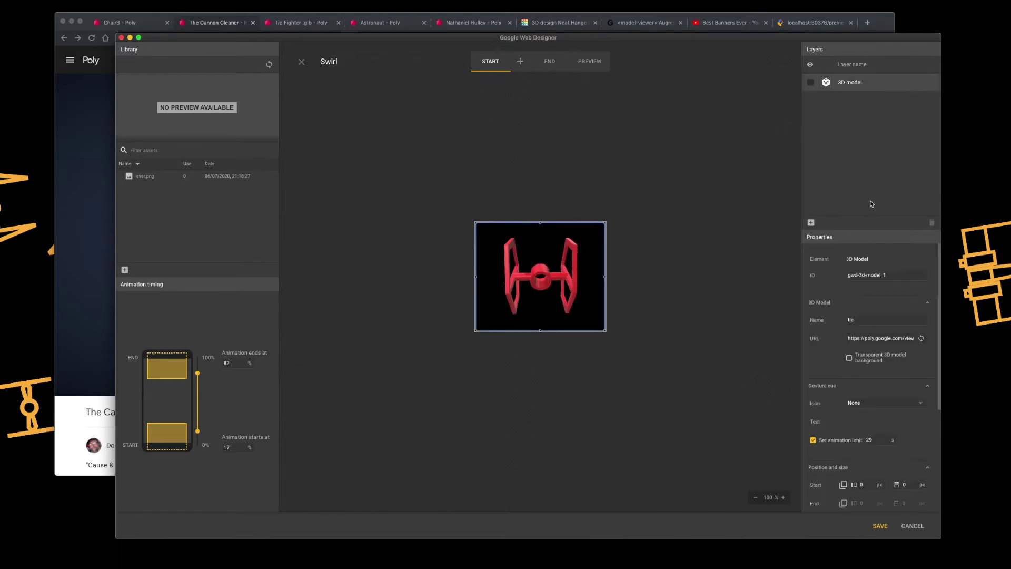
pyautogui.click(896, 339)
pyautogui.press('super+a')
pyautogui.press('super+c')
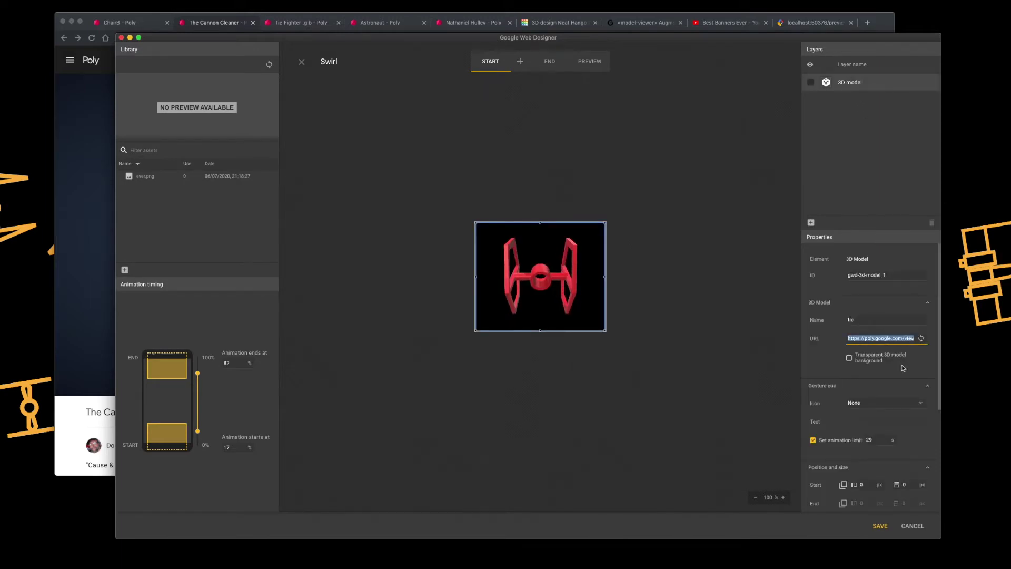
pyautogui.press('BackSpace')
pyautogui.press('super+v')
pyautogui.press('Return')
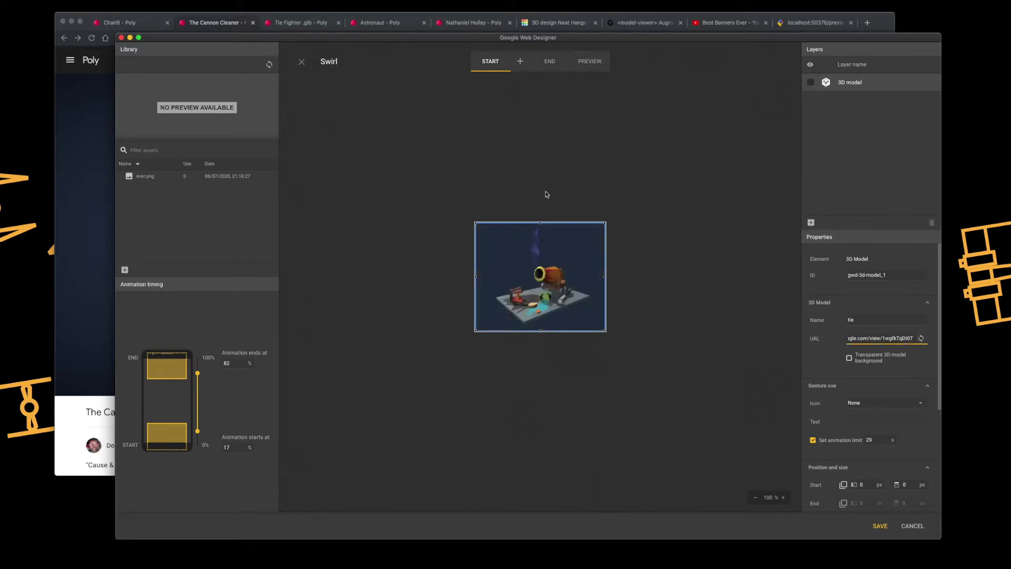
pyautogui.click(590, 61)
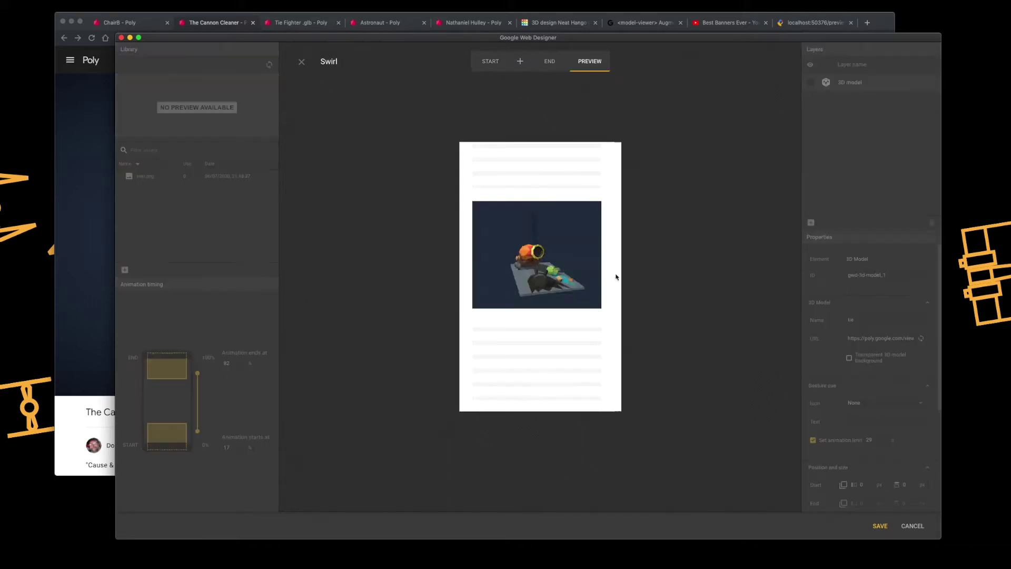
pyautogui.moveTo(619, 264); pyautogui.dragTo(620, 288)
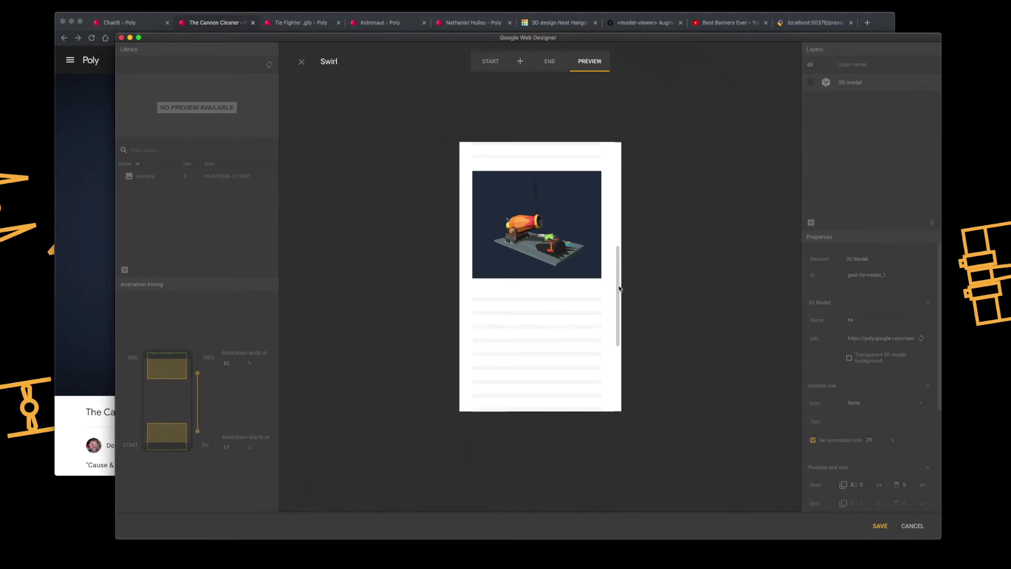
# Select the ChairB Poly page address in the browser, then return to Web Designer
pyautogui.click(84, 162)
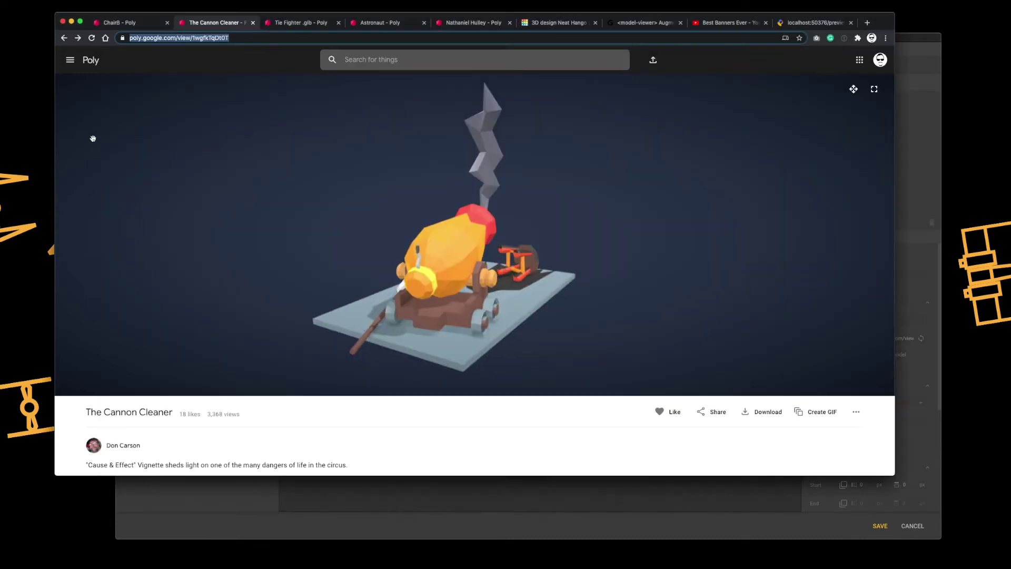
pyautogui.click(126, 22)
pyautogui.click(141, 38)
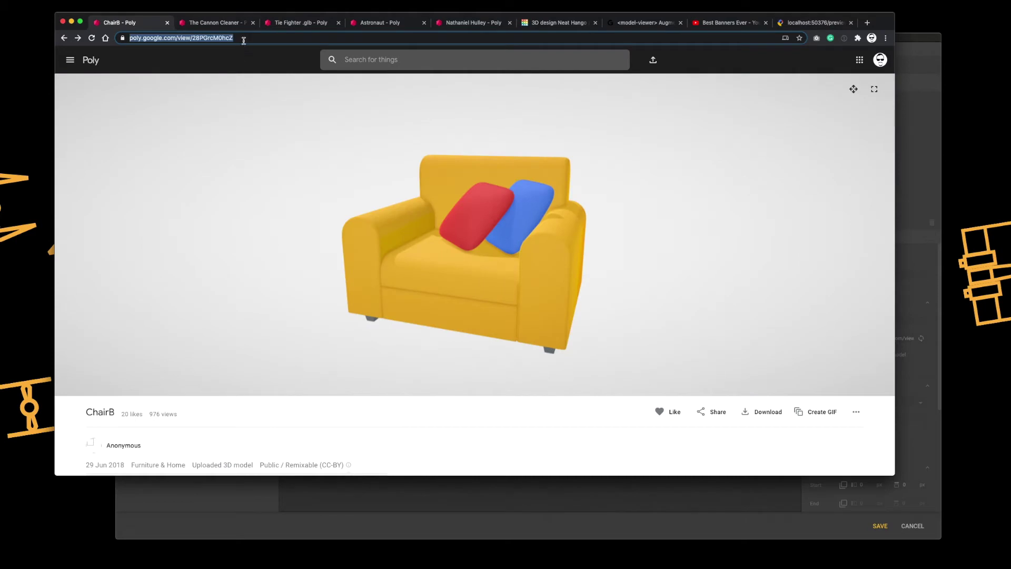
pyautogui.press('super+Tab')
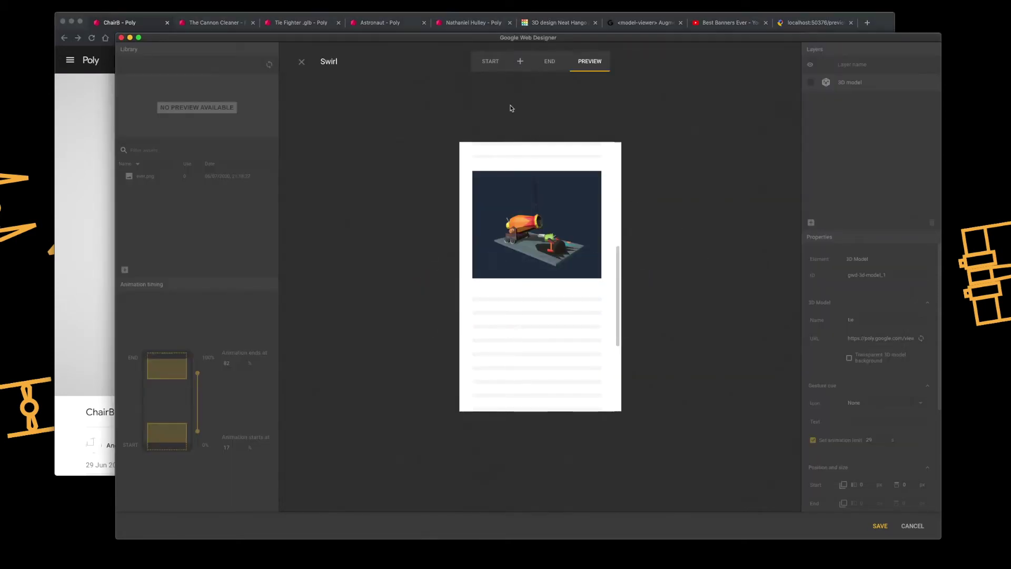
# Swap the Swirl's model URL to the ChairB address, reload, and preview the result
pyautogui.click(488, 64)
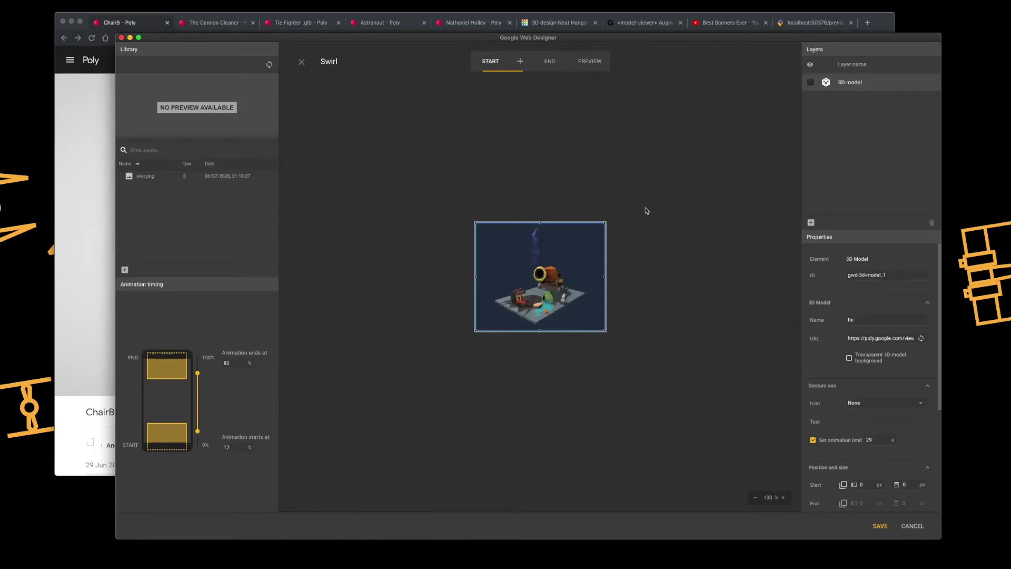
pyautogui.click(890, 339)
pyautogui.press('super+a')
pyautogui.press('BackSpace')
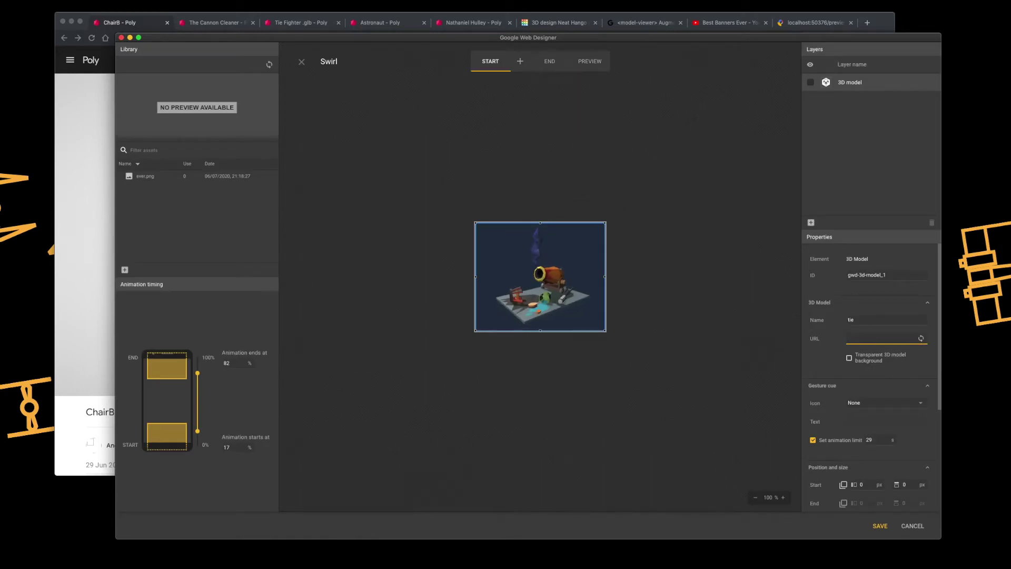
pyautogui.press('super+v')
pyautogui.click(921, 339)
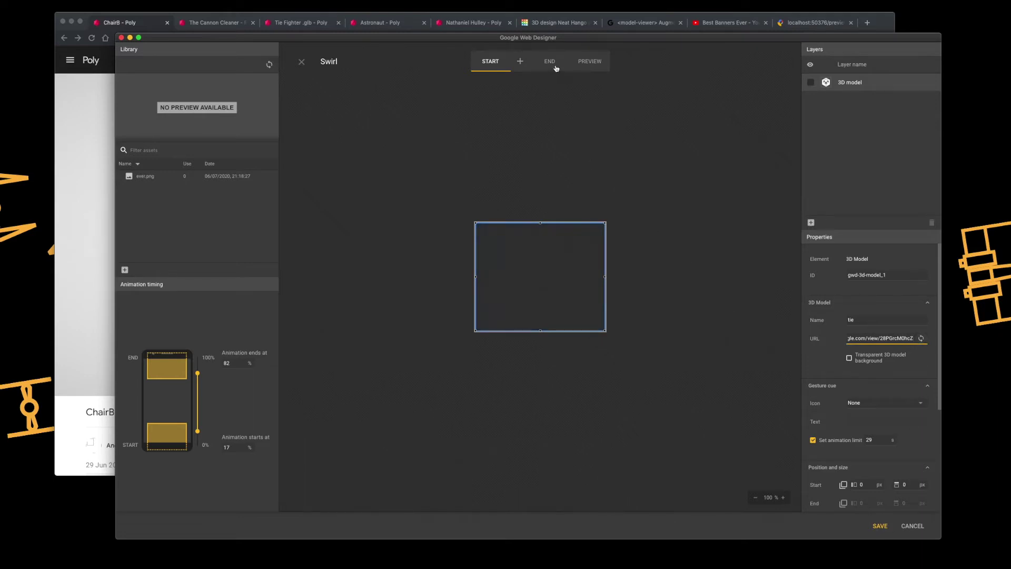
pyautogui.click(589, 62)
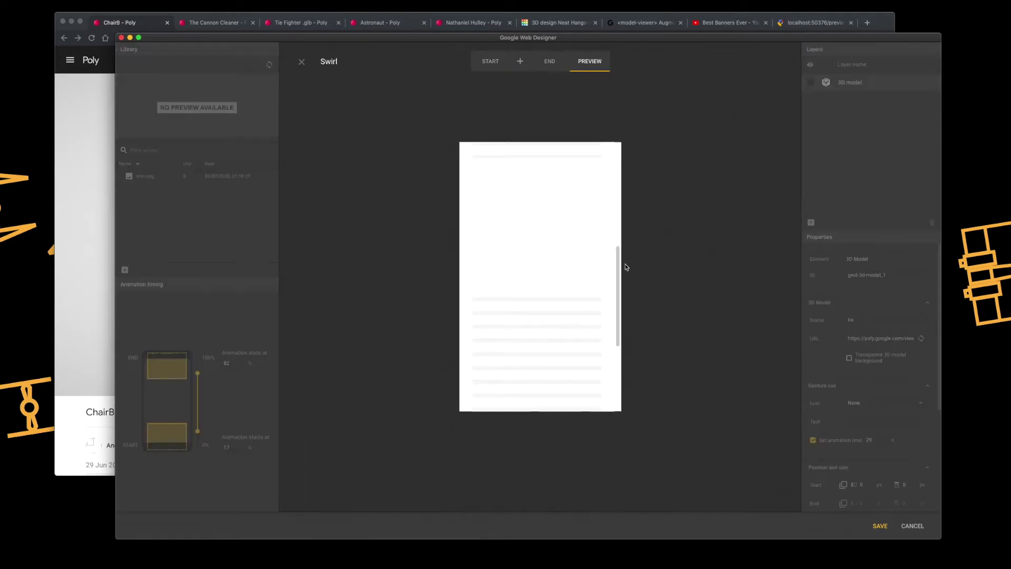
pyautogui.moveTo(617, 257)
pyautogui.mouseDown()
pyautogui.moveTo(616, 149)
pyautogui.moveTo(609, 262)
pyautogui.moveTo(614, 242)
pyautogui.mouseUp()
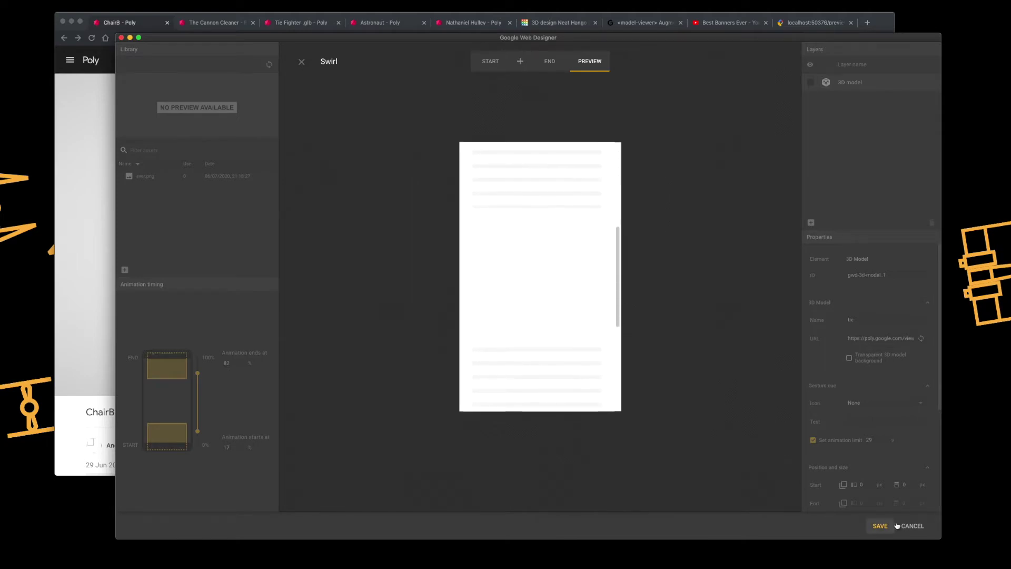
# Save and close the Swirl component, then bring the ChairB Poly page forward
pyautogui.click(912, 526)
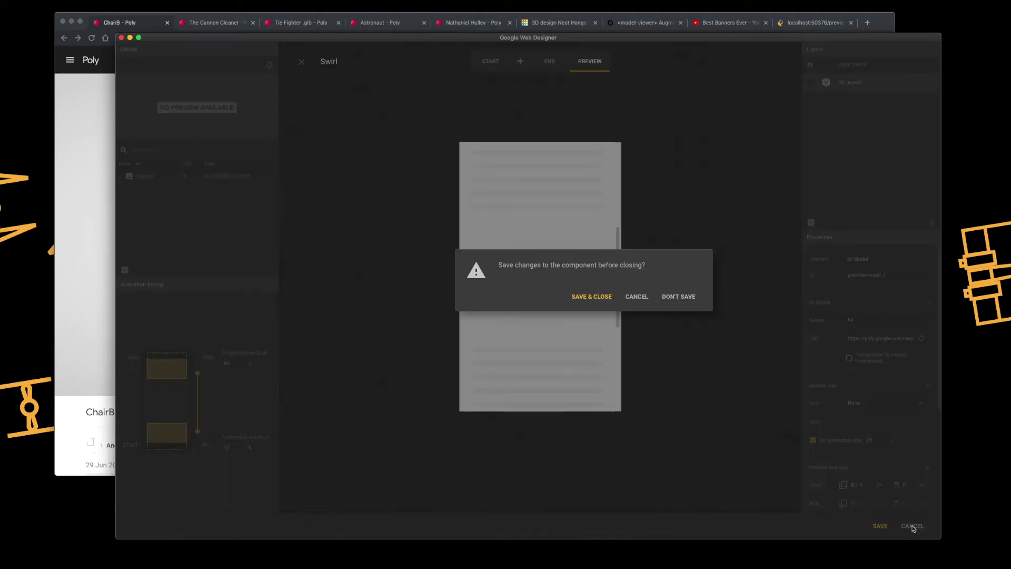
pyautogui.click(600, 302)
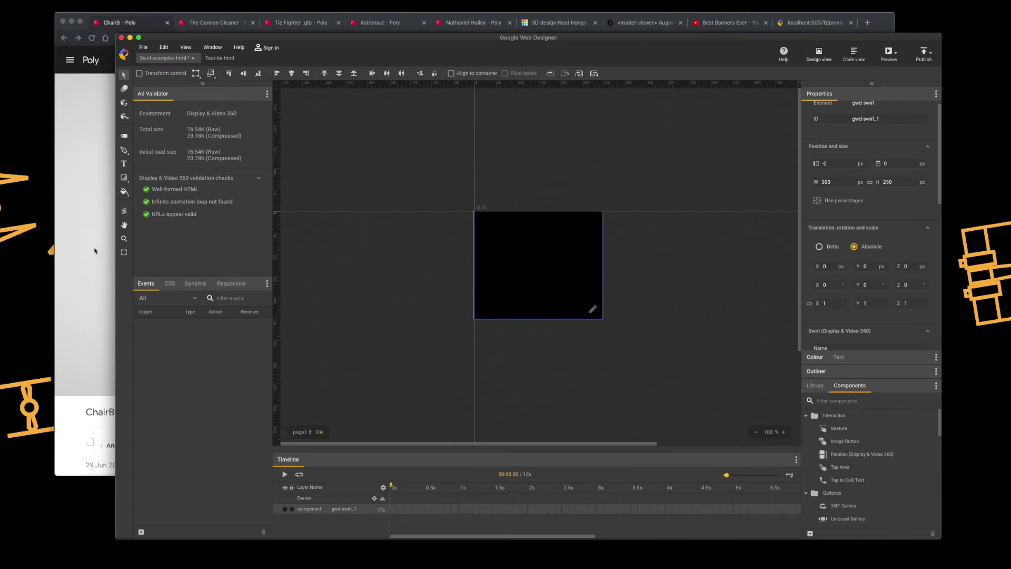
pyautogui.click(95, 251)
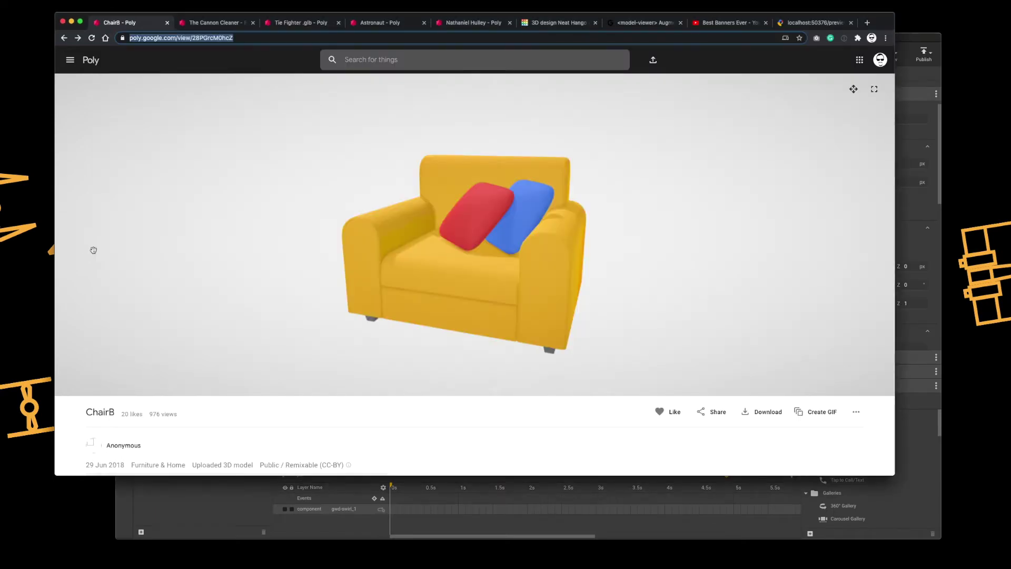
# Open and close the Poly navigation drawer twice on the ChairB page, then return to Web Designer
pyautogui.click(70, 60)
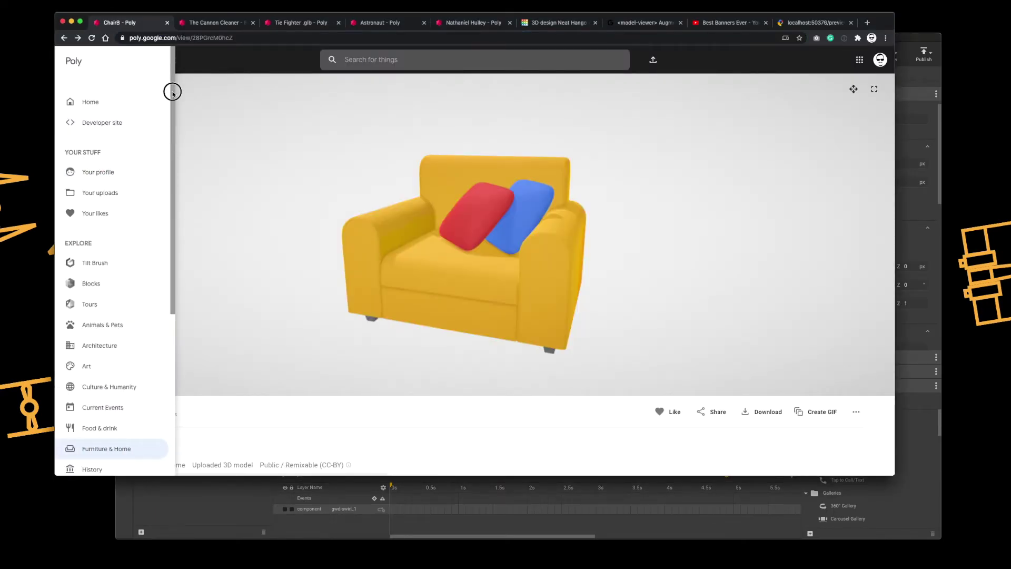
pyautogui.moveTo(172, 92)
pyautogui.mouseDown()
pyautogui.moveTo(174, 109)
pyautogui.moveTo(174, 79)
pyautogui.mouseUp()
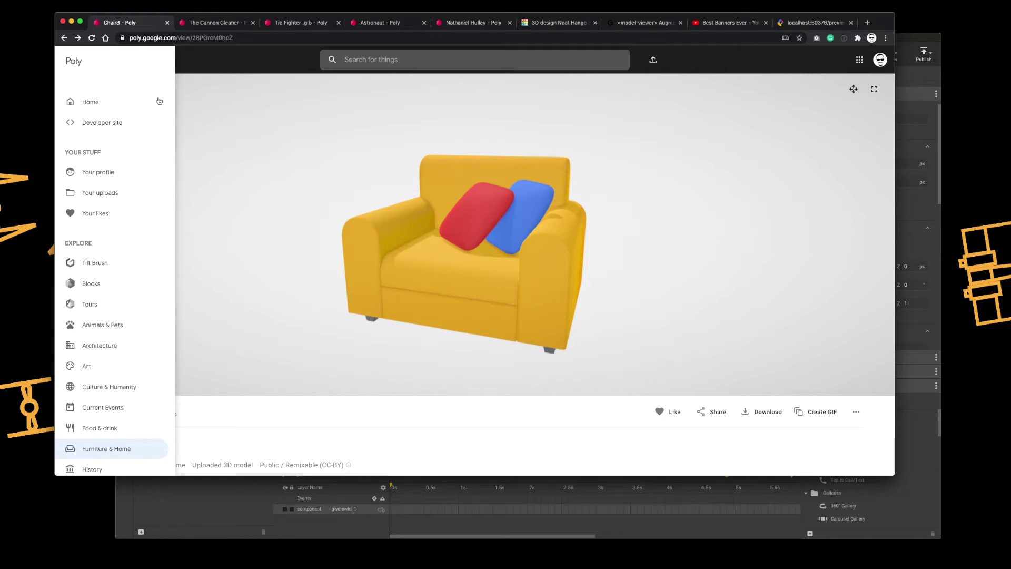
pyautogui.click(432, 442)
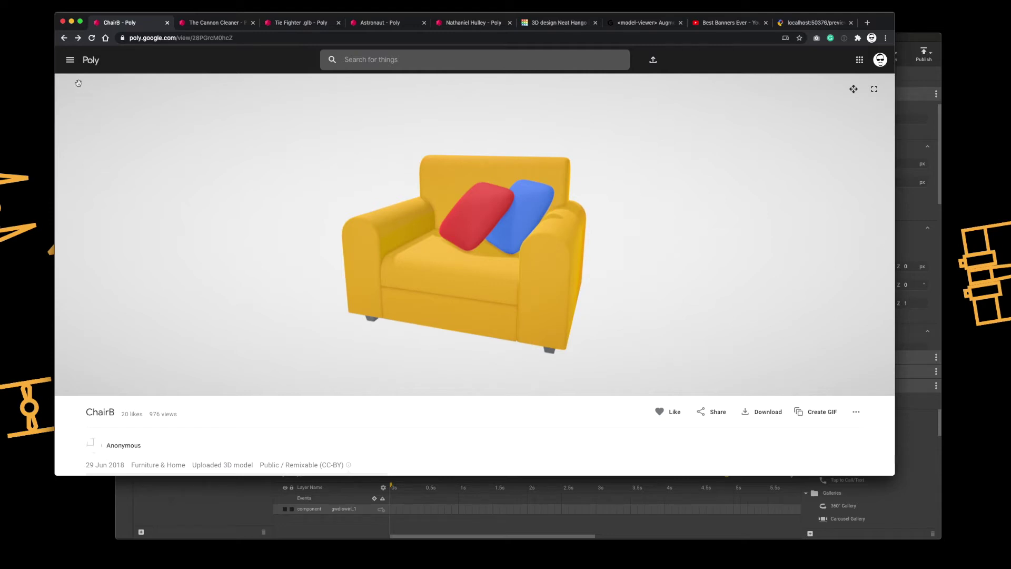
pyautogui.click(70, 64)
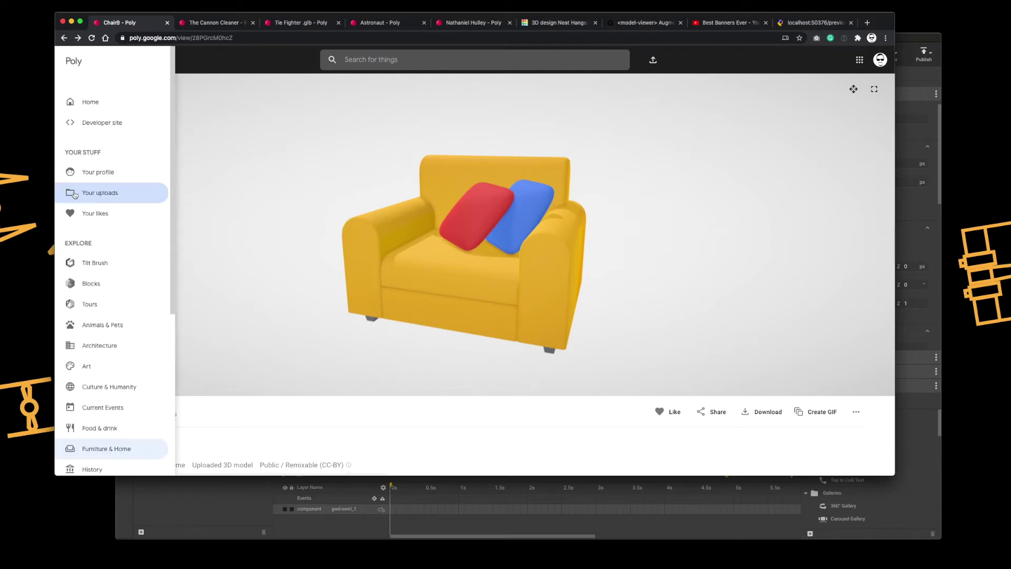
pyautogui.click(305, 445)
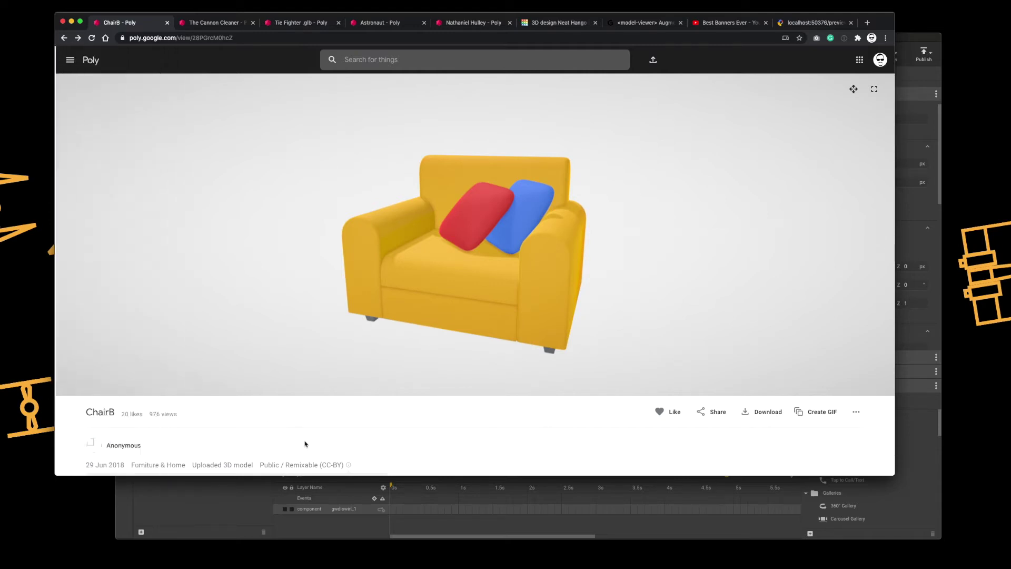
pyautogui.click(227, 499)
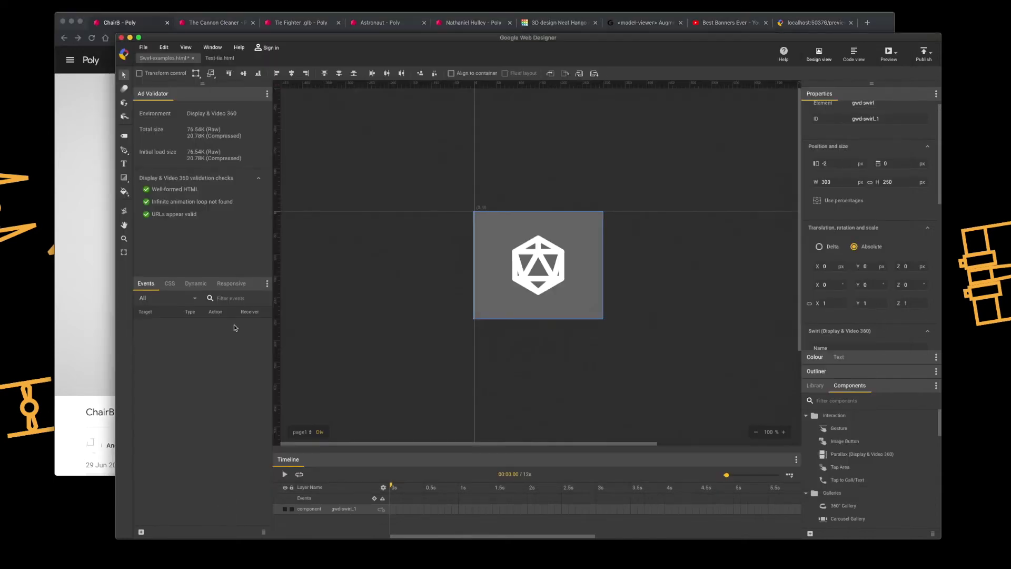
# Show ChairB's embed code, compare the model-viewer version, and select the iframe code
pyautogui.click(100, 132)
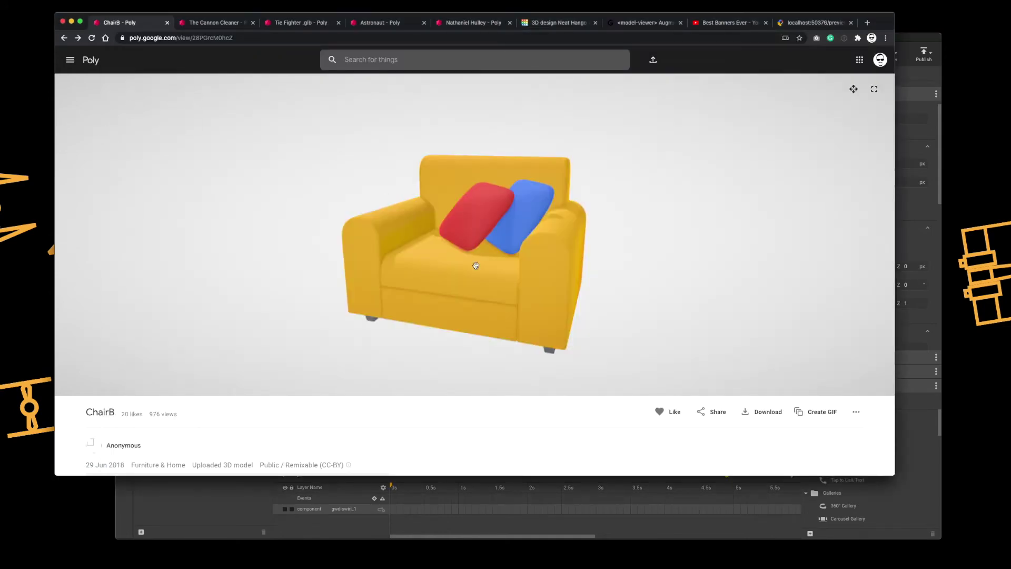
pyautogui.click(712, 413)
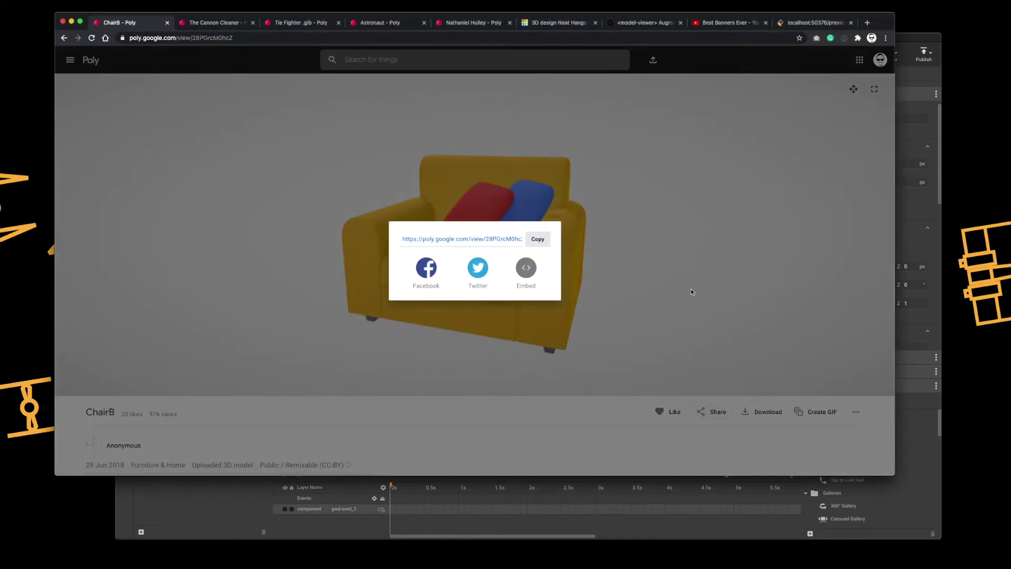
pyautogui.click(527, 271)
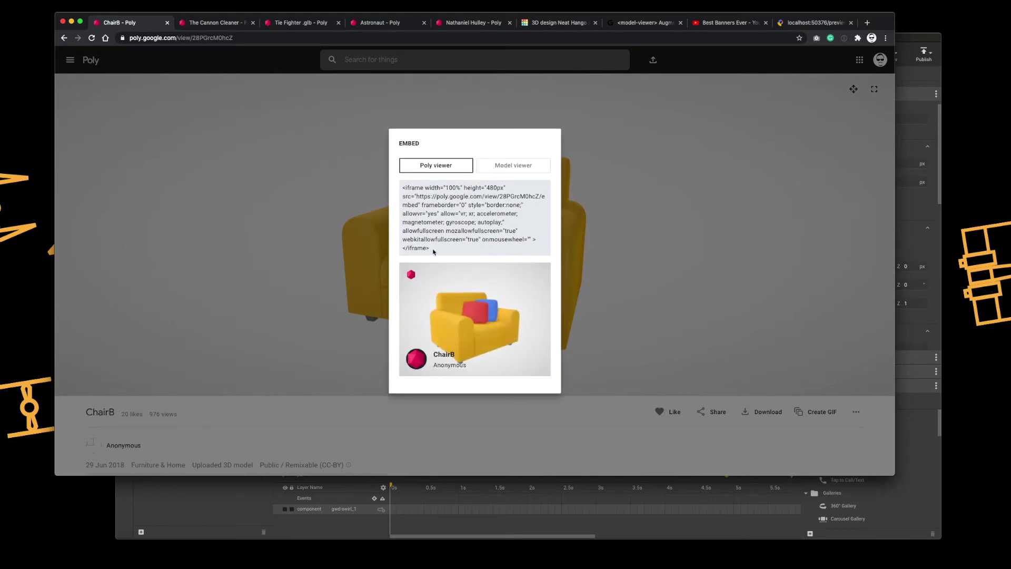
pyautogui.click(506, 166)
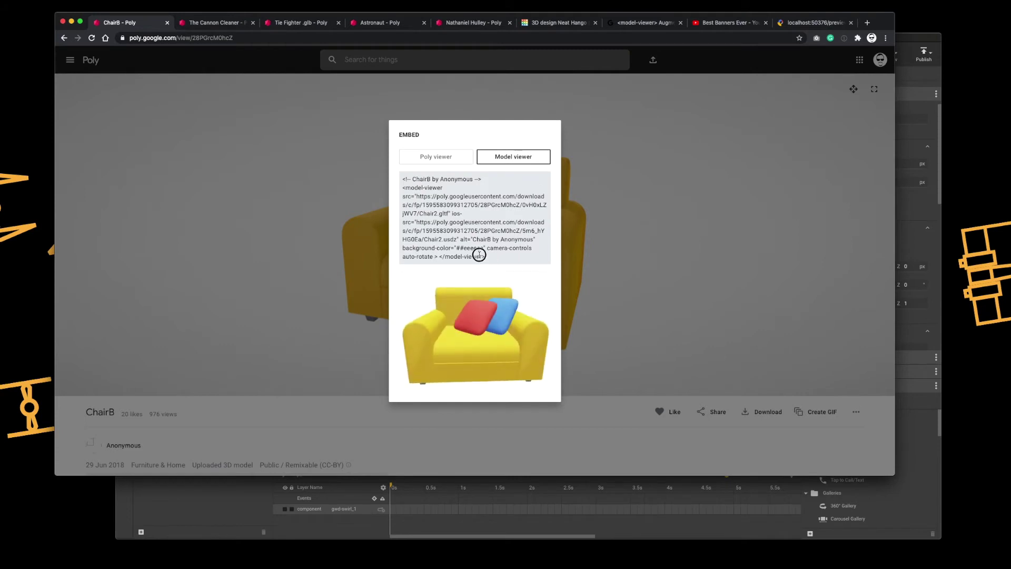
pyautogui.moveTo(479, 255); pyautogui.dragTo(400, 176)
pyautogui.click(432, 157)
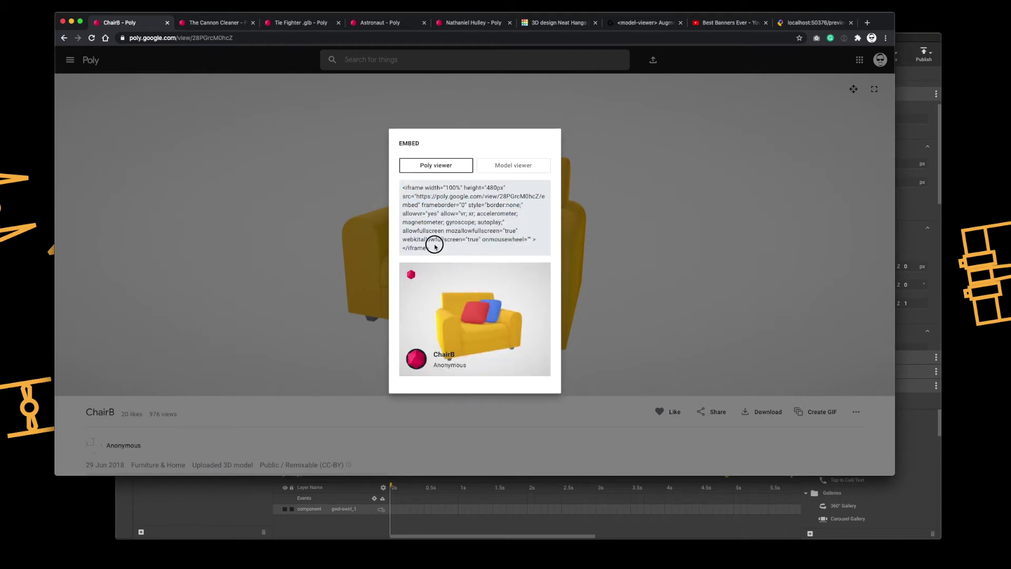
pyautogui.moveTo(435, 246); pyautogui.dragTo(381, 175)
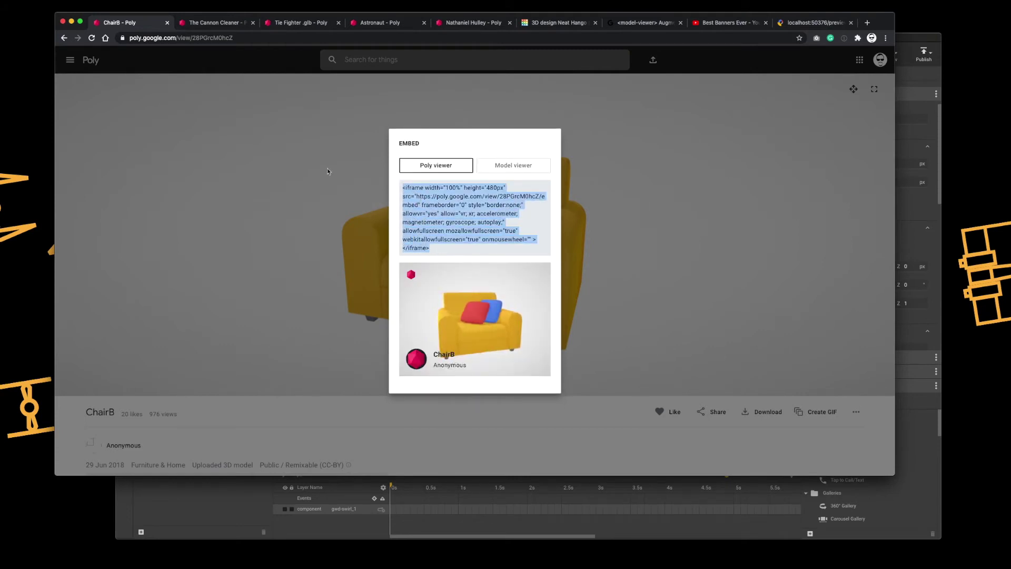
pyautogui.click(239, 507)
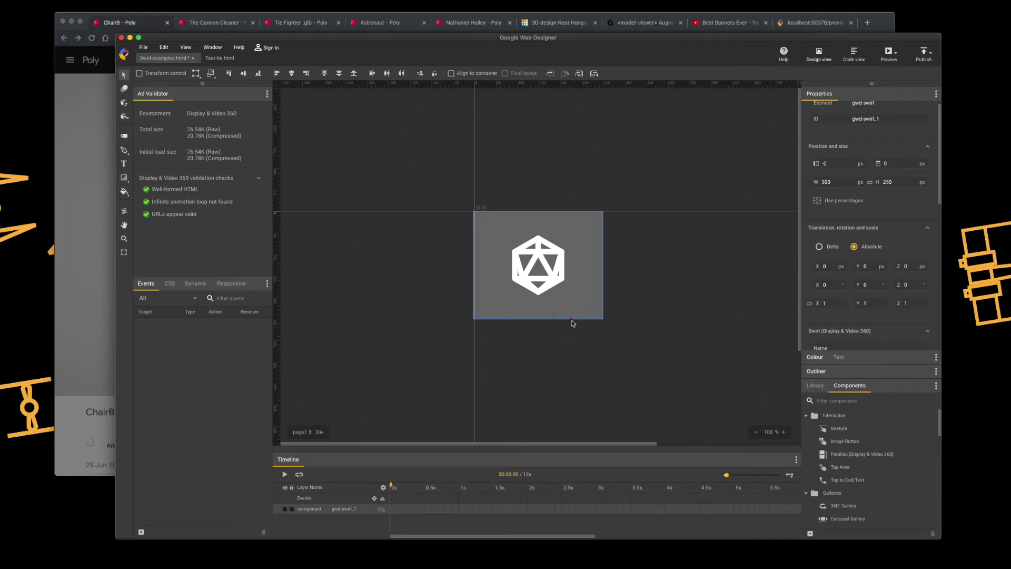
# Save, open Test-tie.html's code view, and paste the ChairB iframe at line 99
pyautogui.hotkey('ctrl', 's')
pyautogui.click(213, 59)
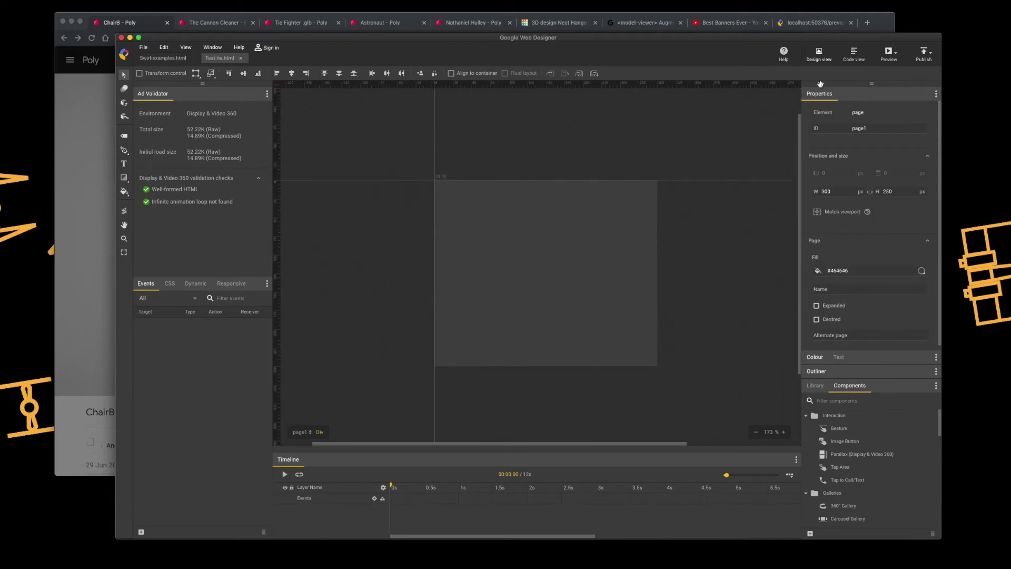
pyautogui.click(854, 62)
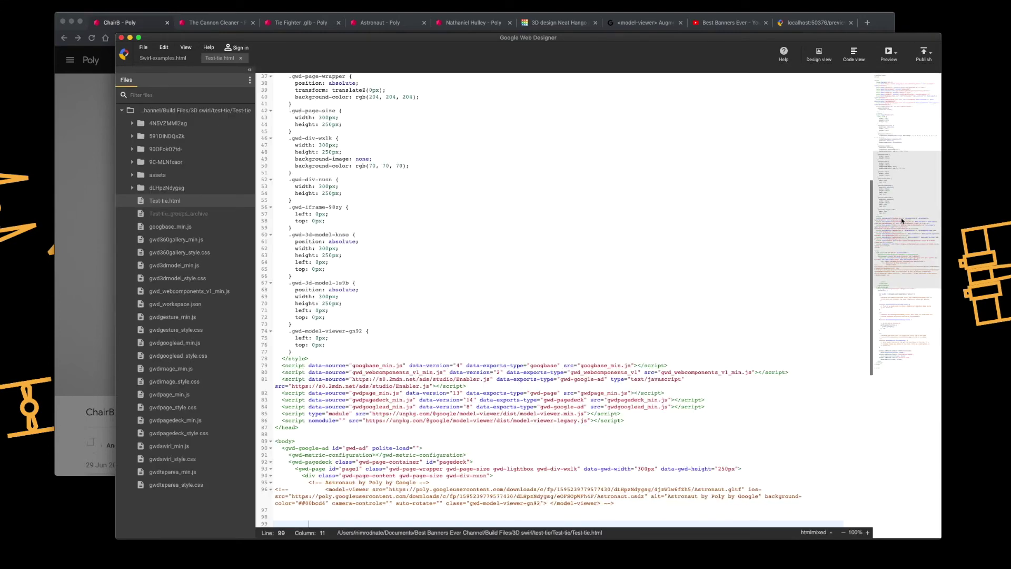
pyautogui.moveTo(902, 221); pyautogui.dragTo(896, 262)
pyautogui.write('<iframe width="100%" height="480px" src="https://poly.google.com/view/28PGrcM0hcZ/embed" frameborder="0" style="border:none;" allowvr="yes" allow="vr; xr; accelerometer; magnetometer; gyroscope; autoplay;" allowfullscreen mozallowfullscreen="true" webkitallowfullscreen="true" onmousewheel="" ></iframe>')
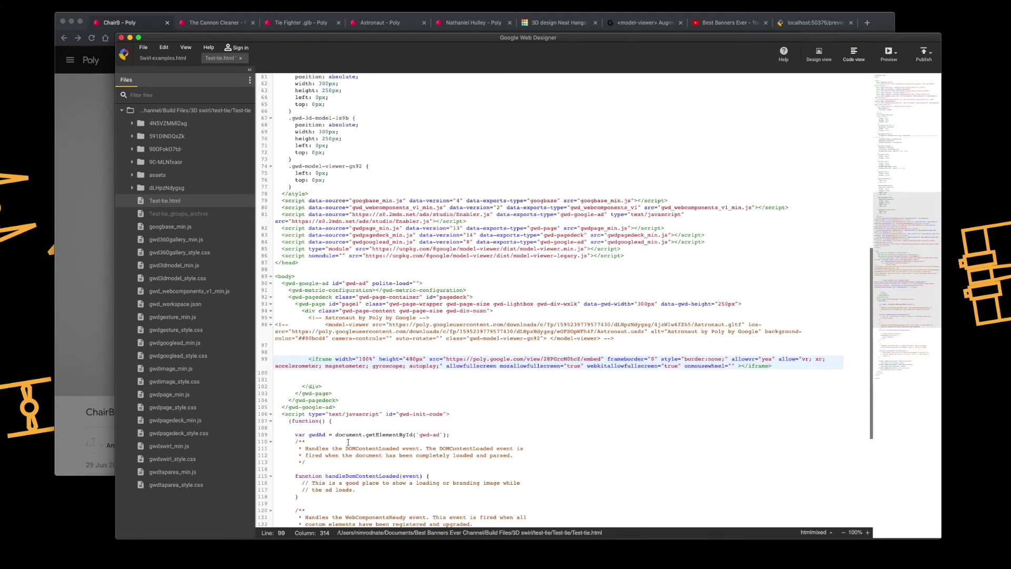
pyautogui.click(889, 54)
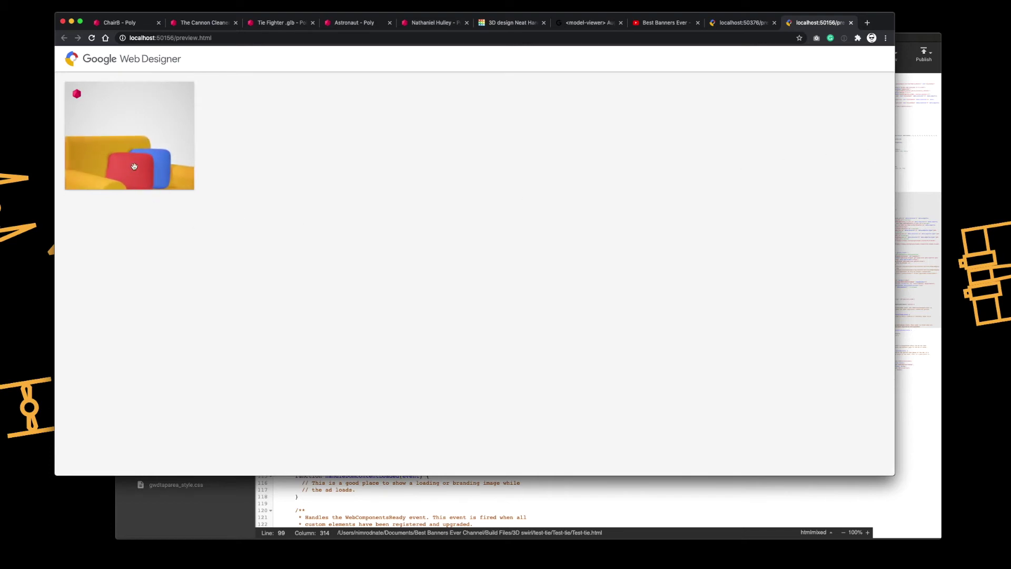
# Rotate the ChairB sofa in the Test-tie browser preview and switch back and forth with Web Designer
pyautogui.moveTo(118, 171)
pyautogui.mouseDown()
pyautogui.moveTo(97, 151)
pyautogui.moveTo(112, 140)
pyautogui.moveTo(106, 188)
pyautogui.moveTo(117, 181)
pyautogui.moveTo(90, 183)
pyautogui.moveTo(114, 179)
pyautogui.moveTo(110, 150)
pyautogui.moveTo(104, 177)
pyautogui.mouseUp()
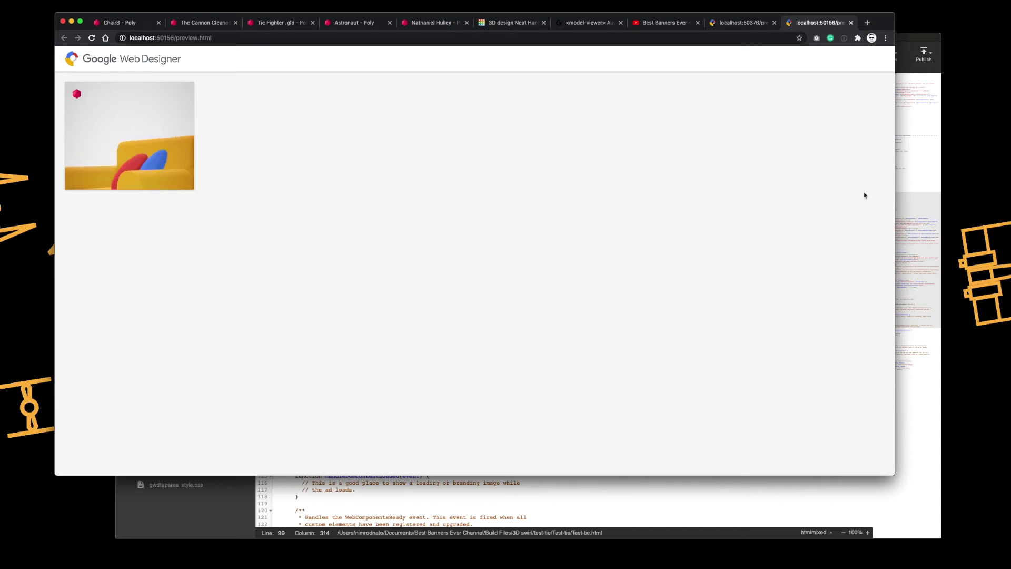
pyautogui.click(912, 172)
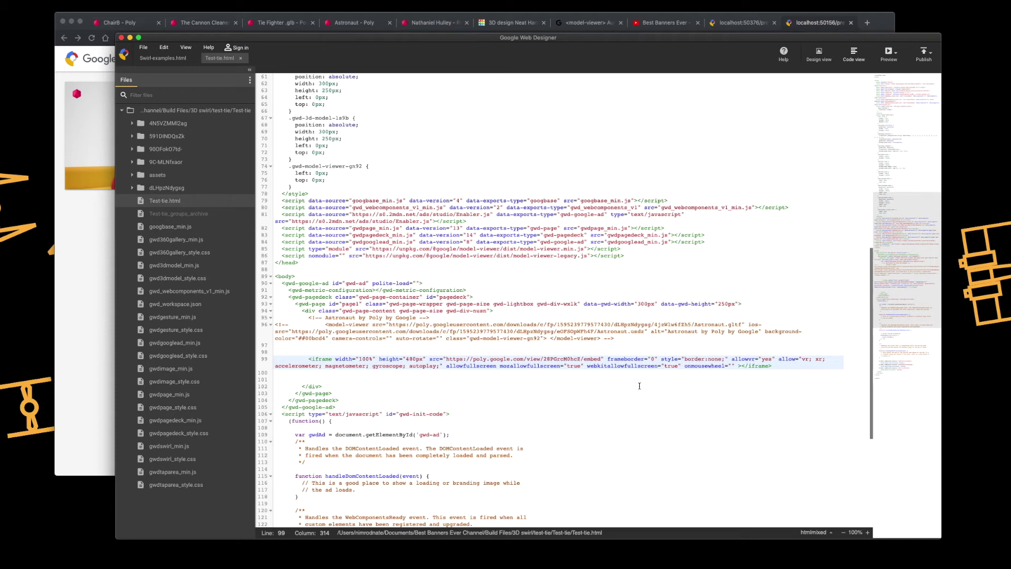
pyautogui.click(79, 266)
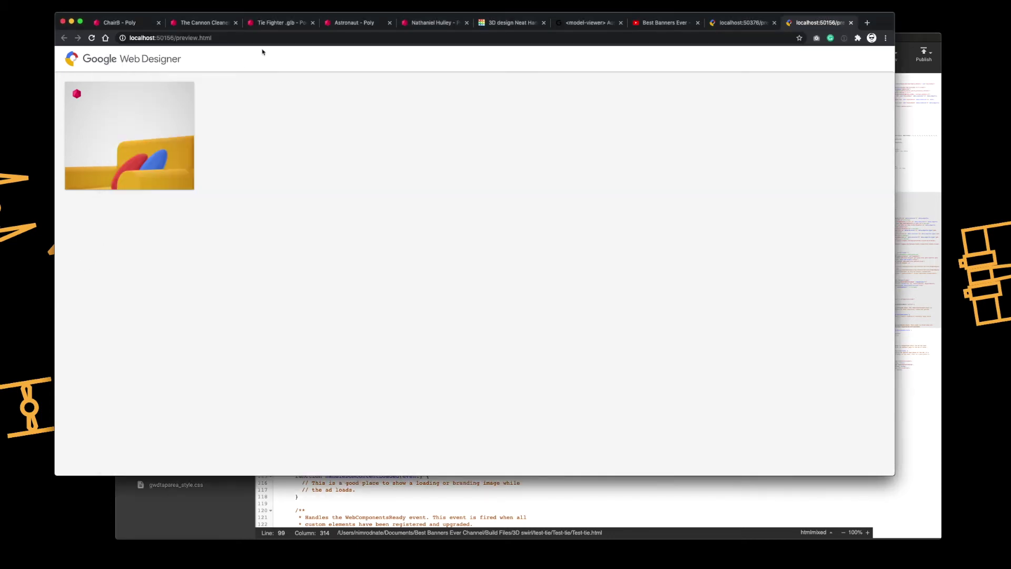
# Turn the Poly Astronaut model, view its model-viewer embed code, then open the Augmented Reality example
pyautogui.click(361, 24)
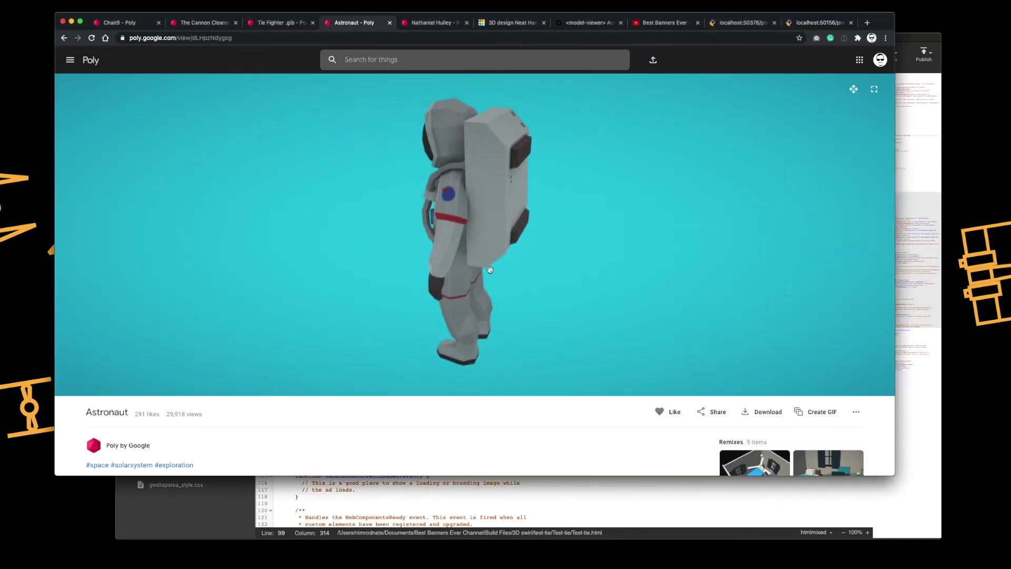
pyautogui.moveTo(474, 258); pyautogui.dragTo(564, 248)
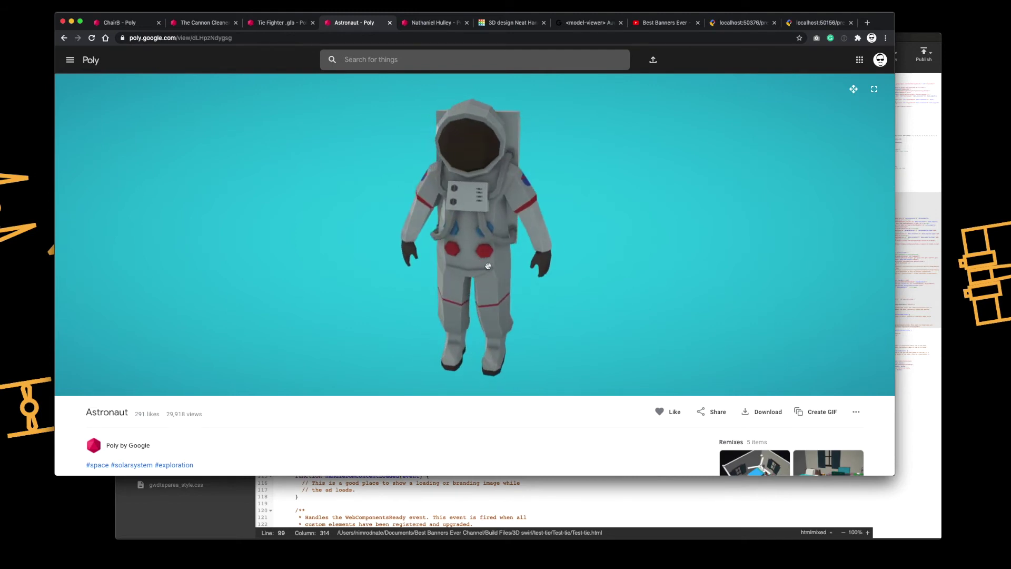
pyautogui.moveTo(489, 266); pyautogui.dragTo(483, 264)
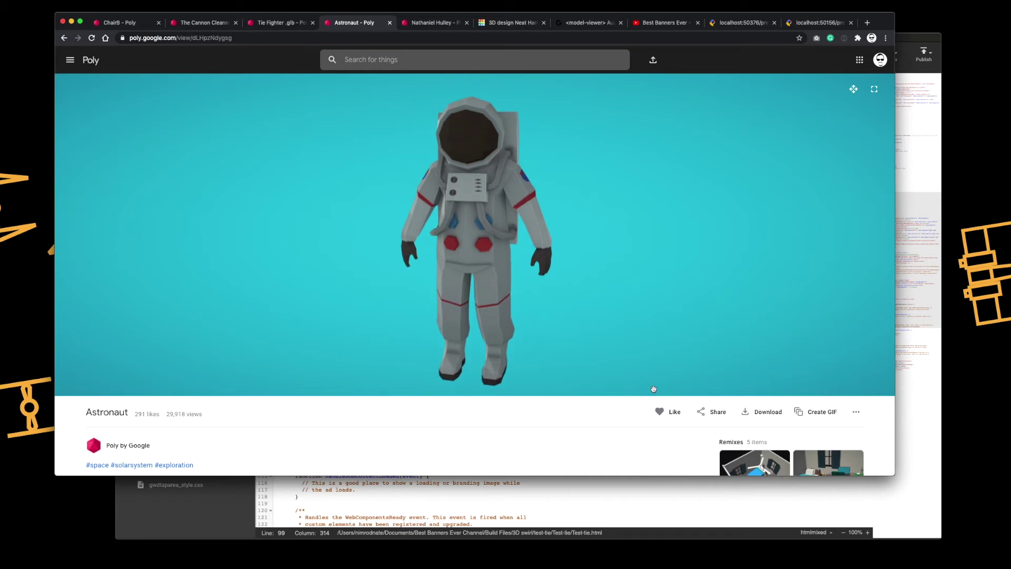
pyautogui.click(718, 413)
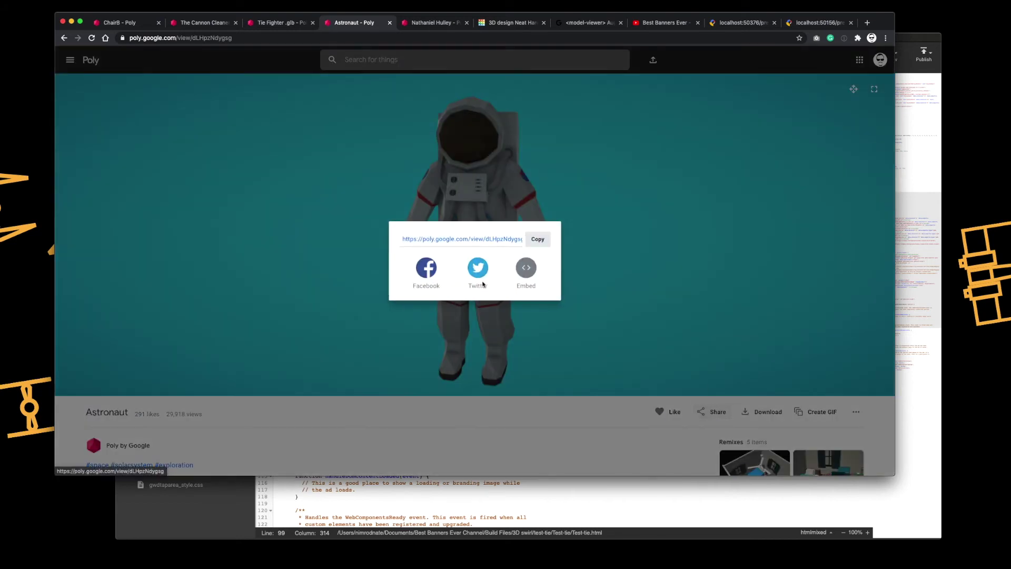
pyautogui.click(521, 267)
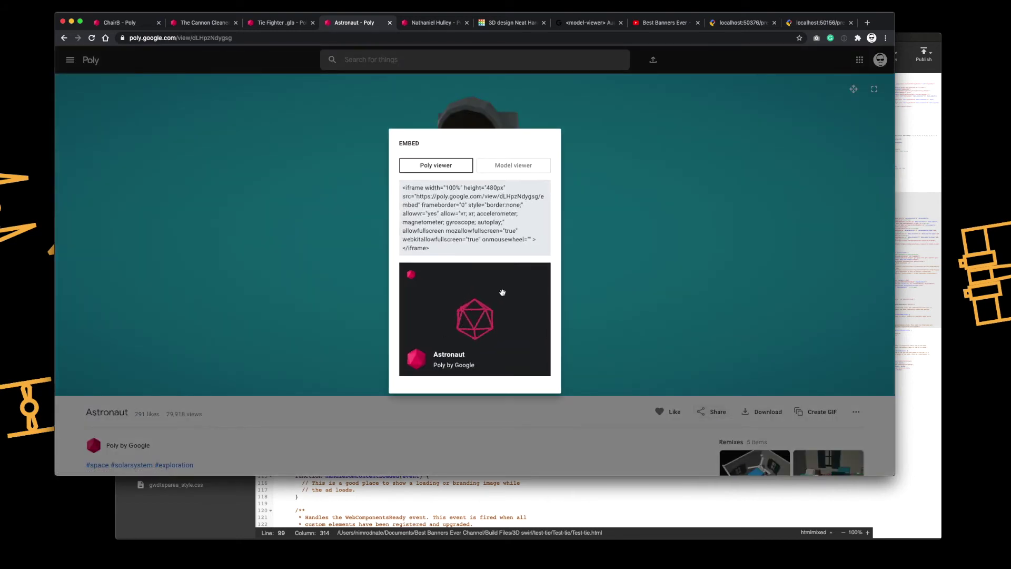
pyautogui.click(513, 166)
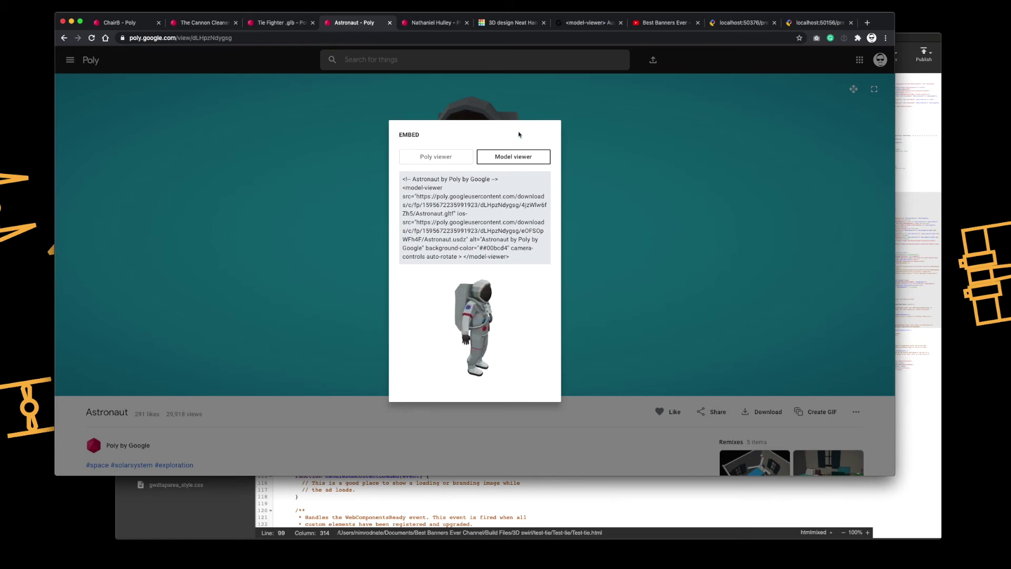
pyautogui.click(569, 23)
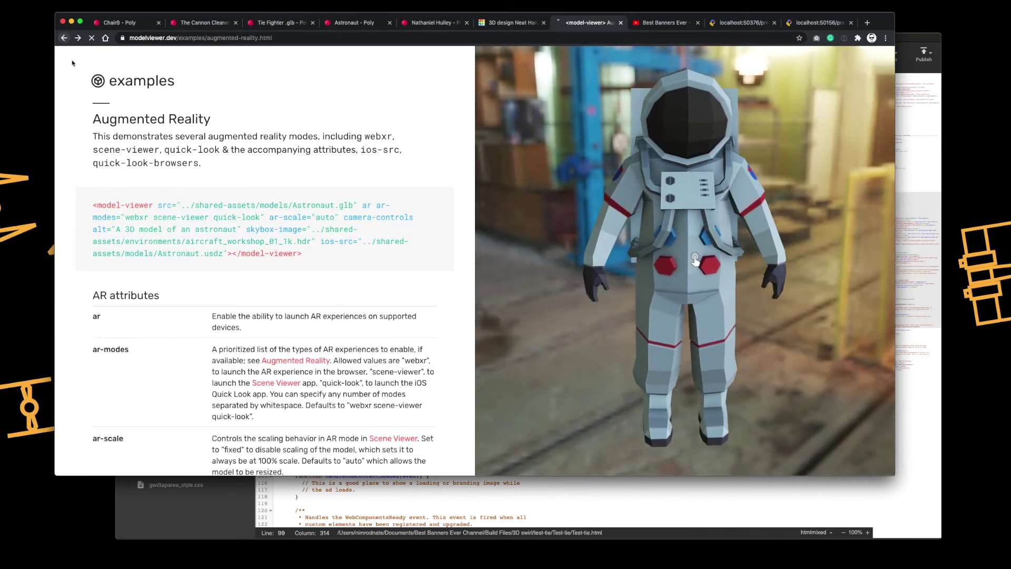
pyautogui.press('super+bracketleft')
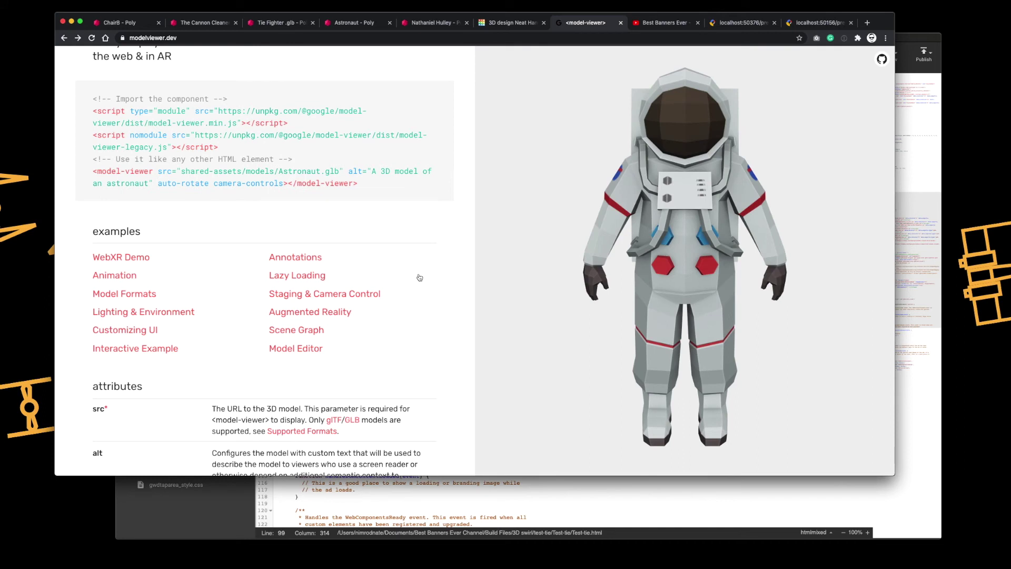
# Select the two <script> import tags on the modelviewer.dev home page, then return to the ad code
pyautogui.scroll(2, 418, 275)
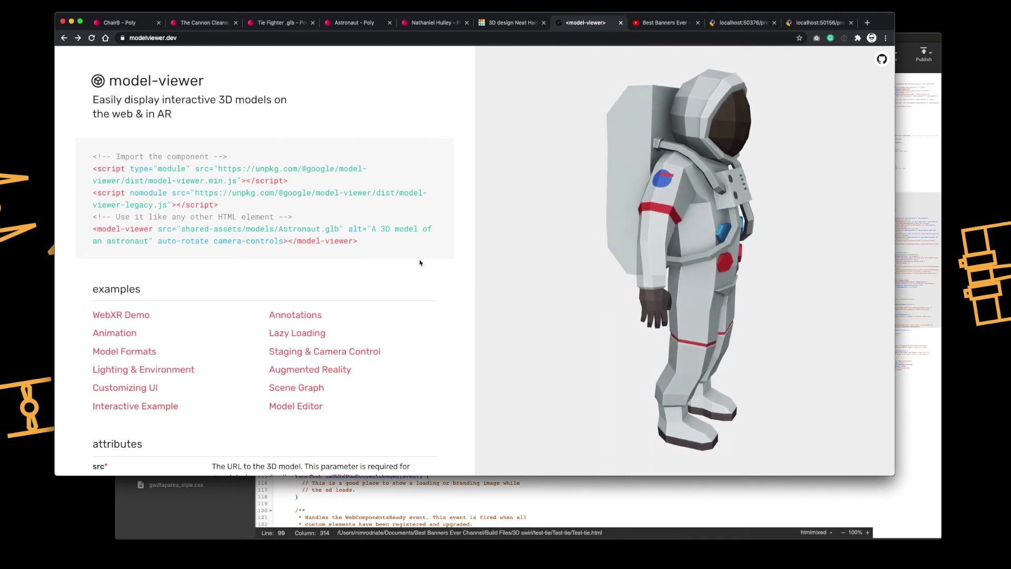
pyautogui.moveTo(218, 205); pyautogui.dragTo(92, 168)
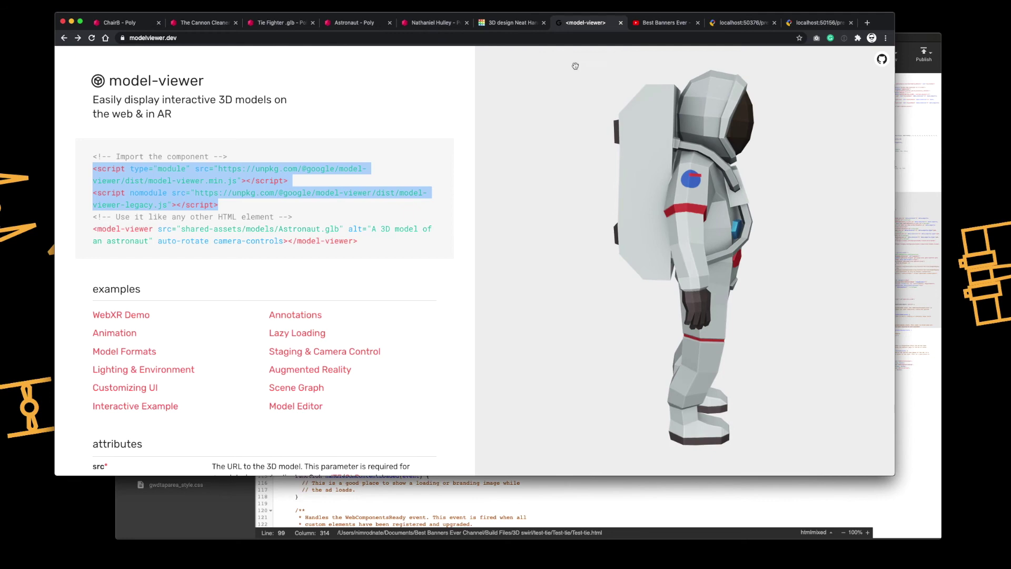
pyautogui.press('super+Tab')
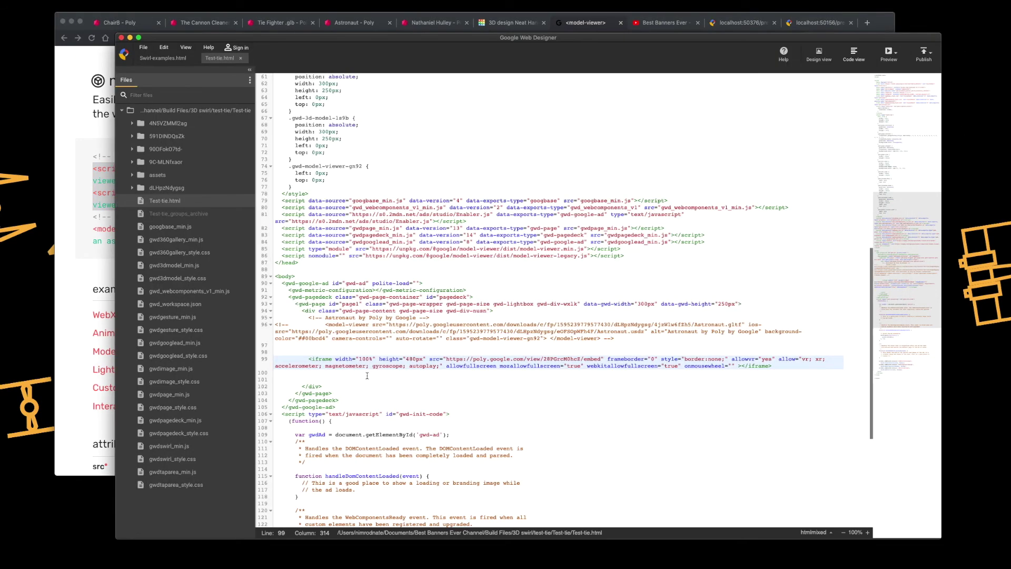
# Delete the Poly iframe embed line and its surrounding blank lines from Test-tie.html
pyautogui.press('Down')
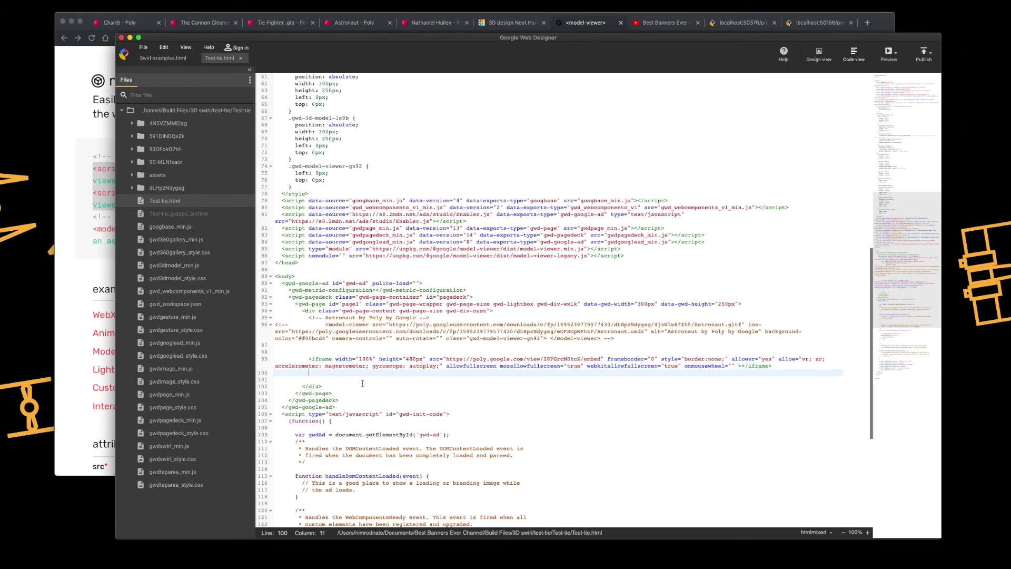
pyautogui.moveTo(773, 366); pyautogui.dragTo(277, 356)
pyautogui.press('BackSpace')
pyautogui.press('BackSpace')
pyautogui.press('BackSpace')
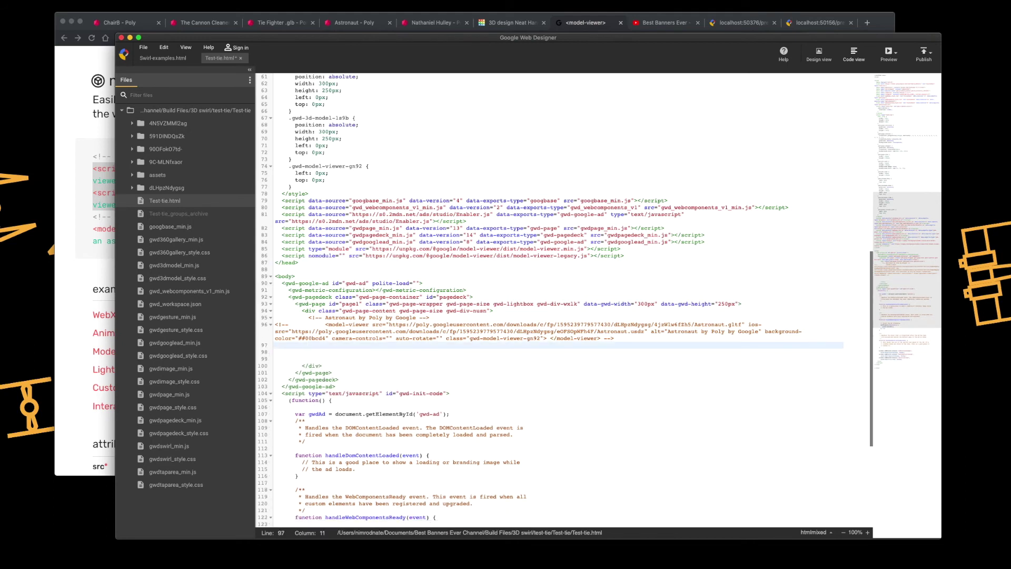
# Uncomment the model-viewer astronaut line and select the blank space after it
pyautogui.moveTo(615, 338); pyautogui.dragTo(264, 325)
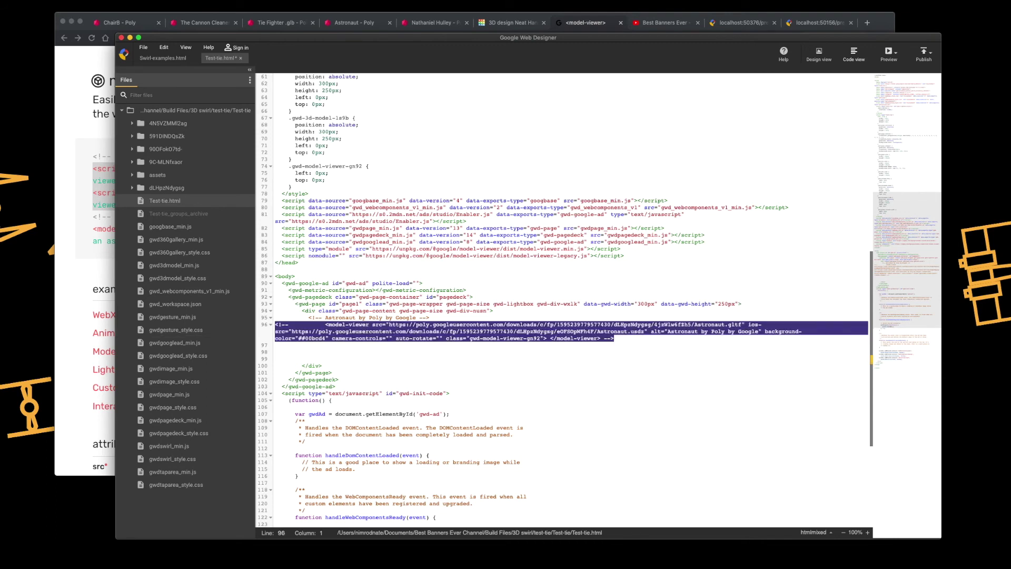
pyautogui.press('super+slash')
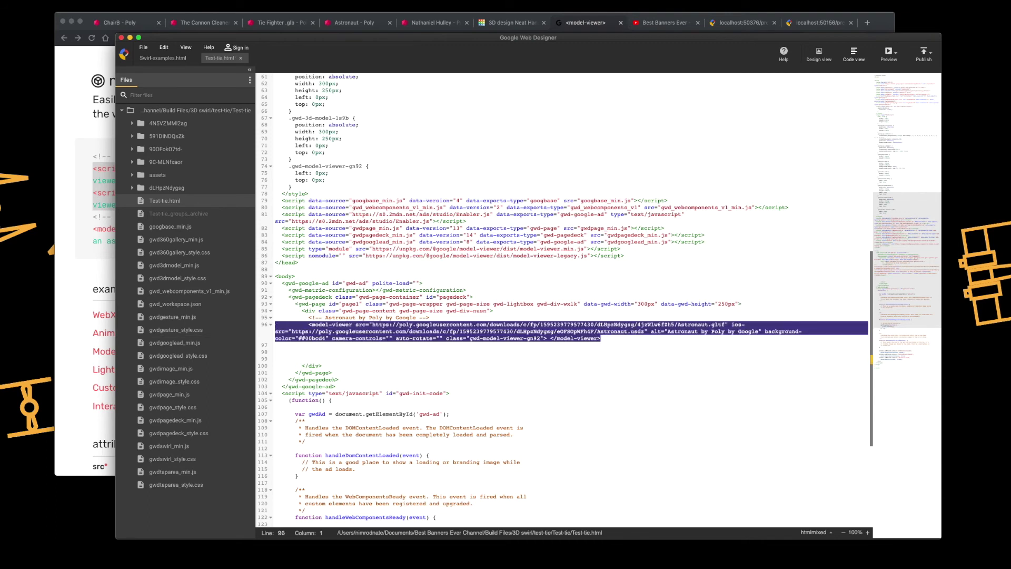
pyautogui.click(473, 332)
pyautogui.press('End')
pyautogui.hotkey('shift', 'Down')
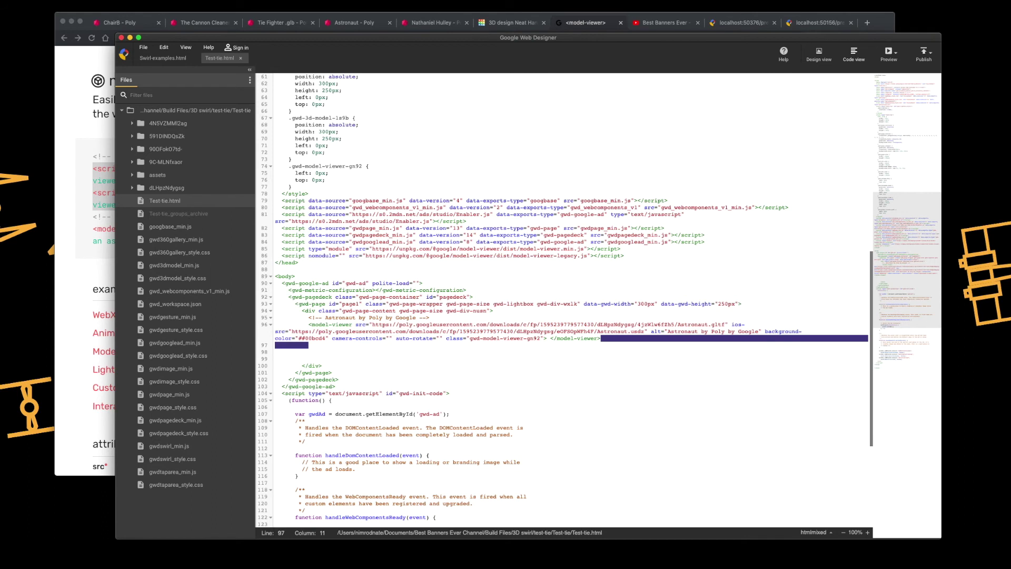
# Check the two model-viewer script tags against the code on the modelviewer.dev home page
pyautogui.moveTo(624, 256); pyautogui.dragTo(279, 248)
pyautogui.click(322, 255)
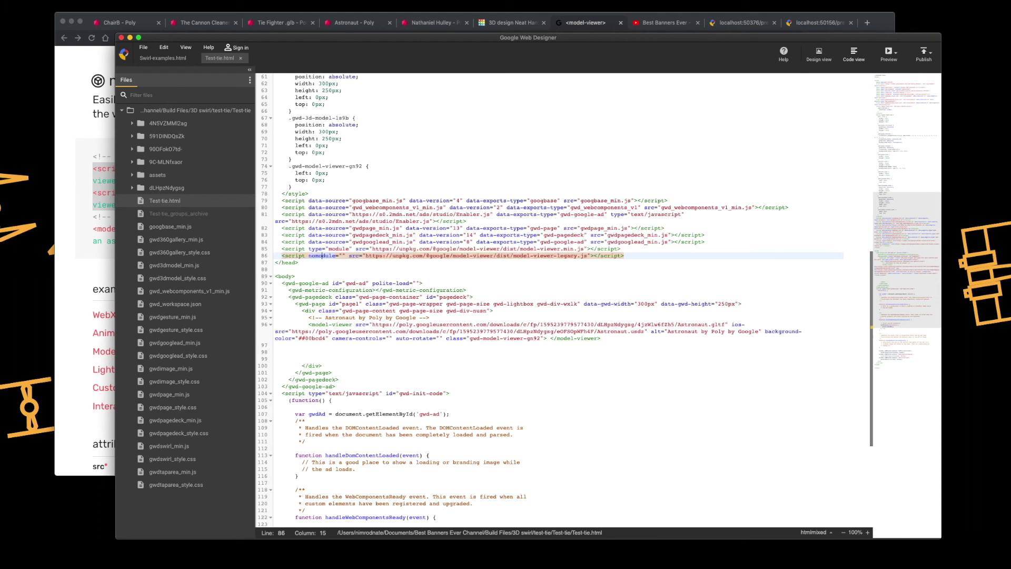
pyautogui.click(163, 31)
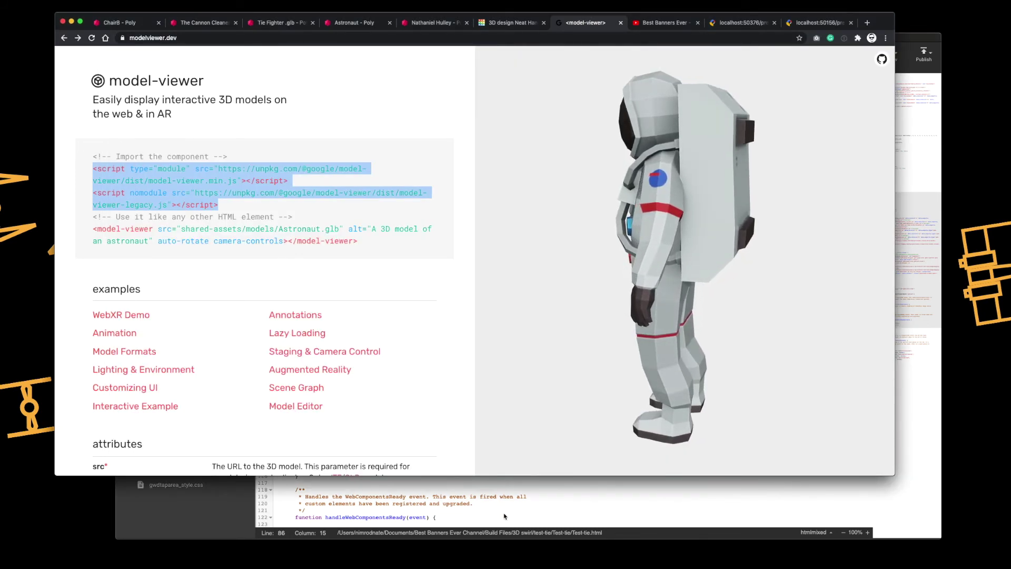
pyautogui.click(513, 492)
# Preview the ad in Chrome, spin the astronaut to a side profile and back, then return to Poly
pyautogui.click(888, 53)
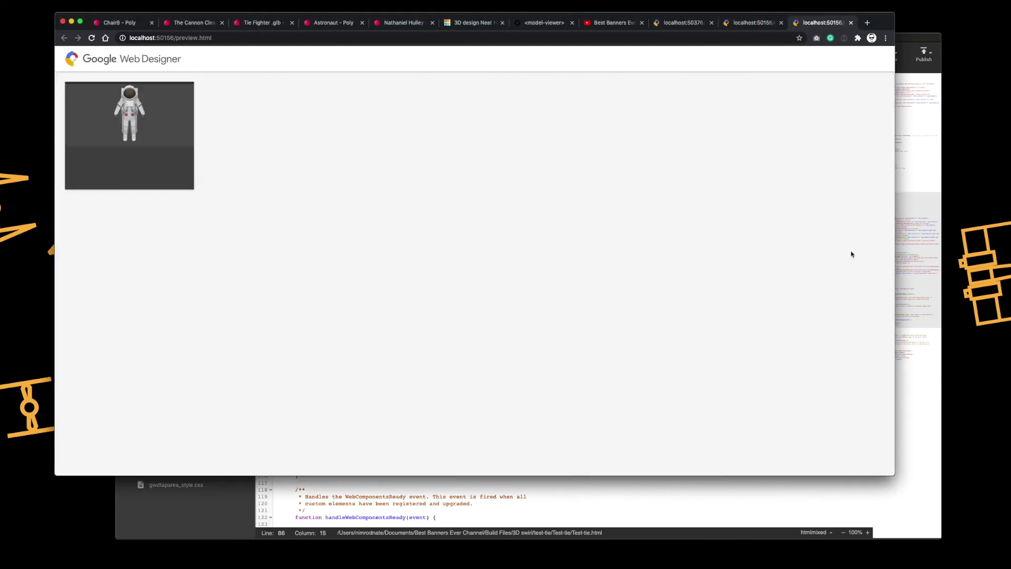
pyautogui.click(134, 126)
pyautogui.moveTo(134, 126)
pyautogui.mouseDown()
pyautogui.moveTo(119, 120)
pyautogui.moveTo(136, 115)
pyautogui.moveTo(144, 140)
pyautogui.mouseUp()
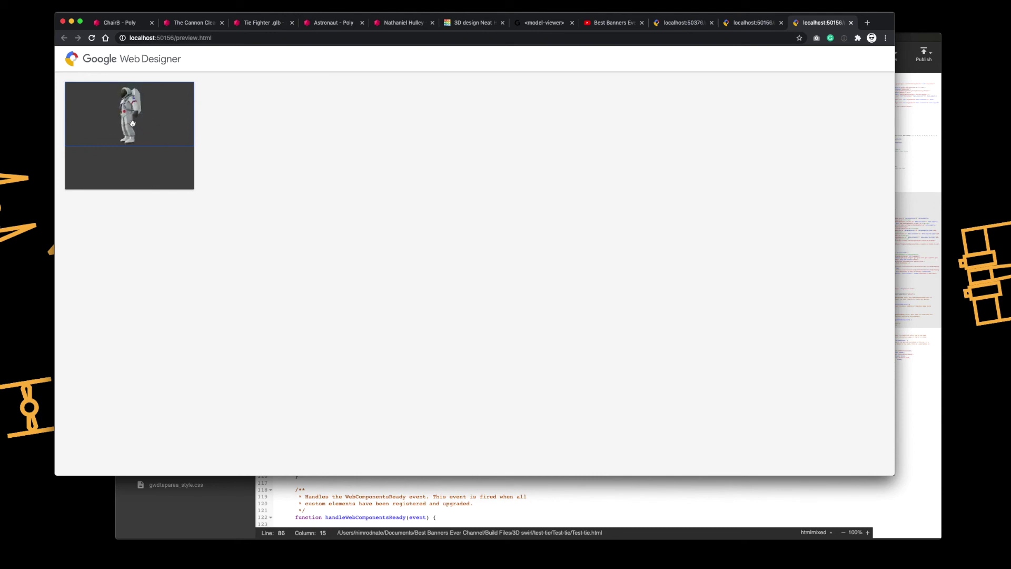
pyautogui.moveTo(130, 122); pyautogui.dragTo(135, 135)
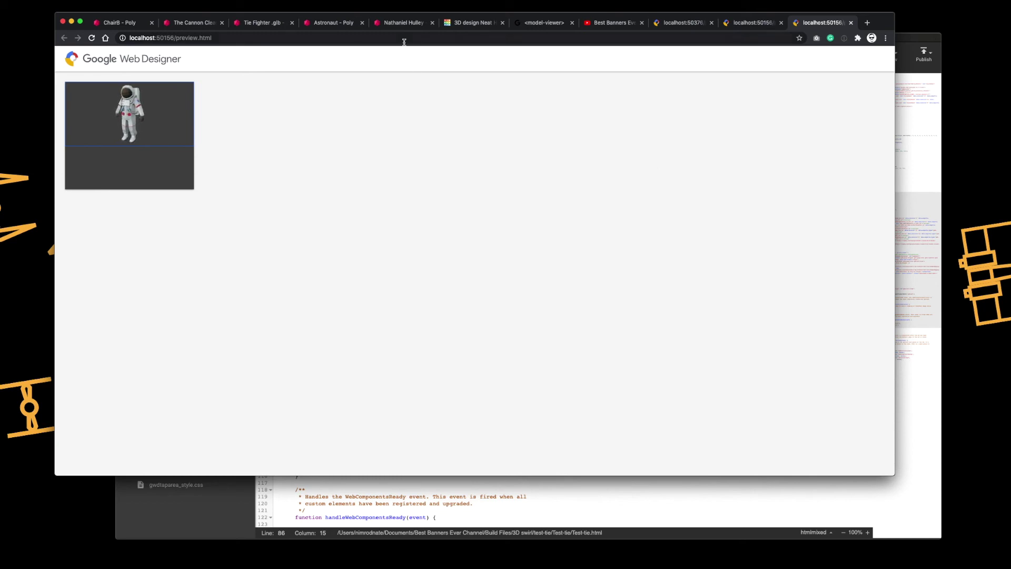
pyautogui.click(331, 23)
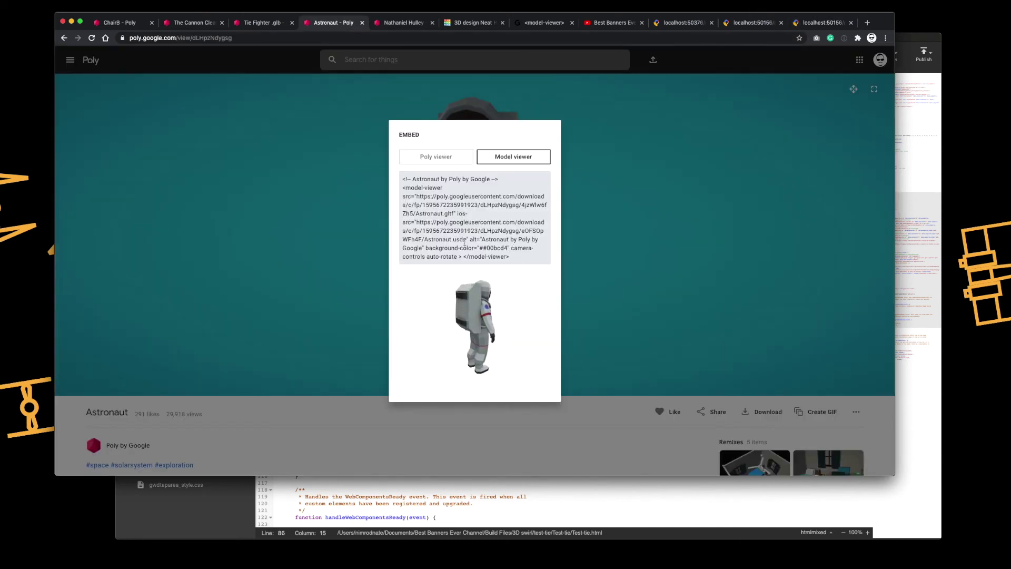
# Select all of the Astronaut's model-viewer code in the Embed dialog's code box
pyautogui.moveTo(465, 241); pyautogui.dragTo(400, 240)
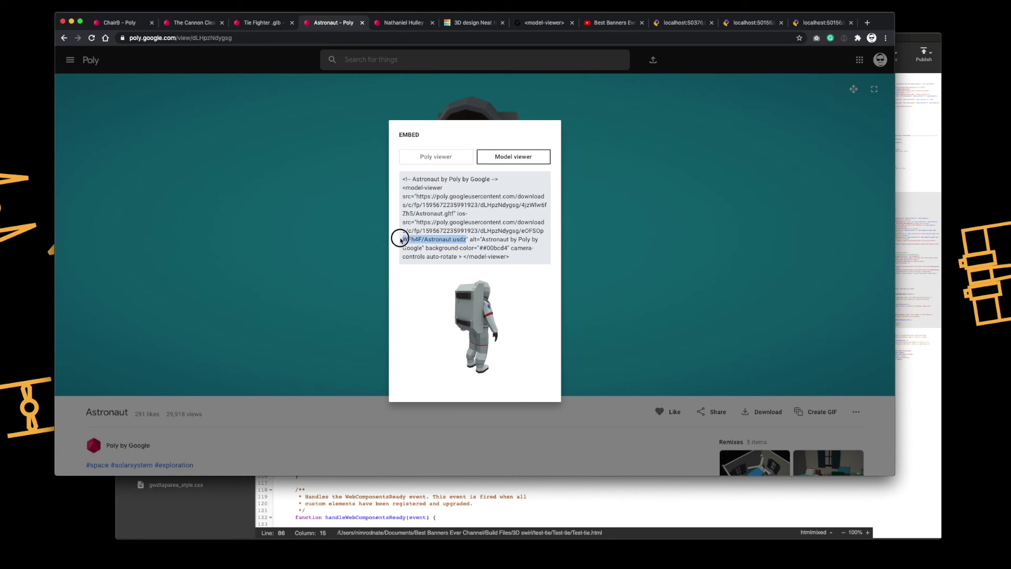
pyautogui.click(453, 242)
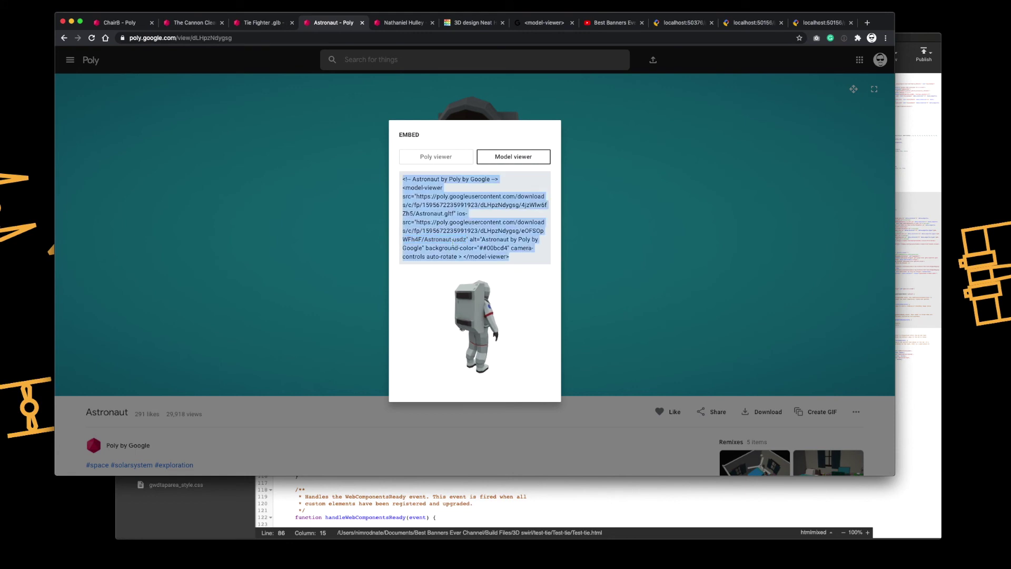
pyautogui.click(537, 205)
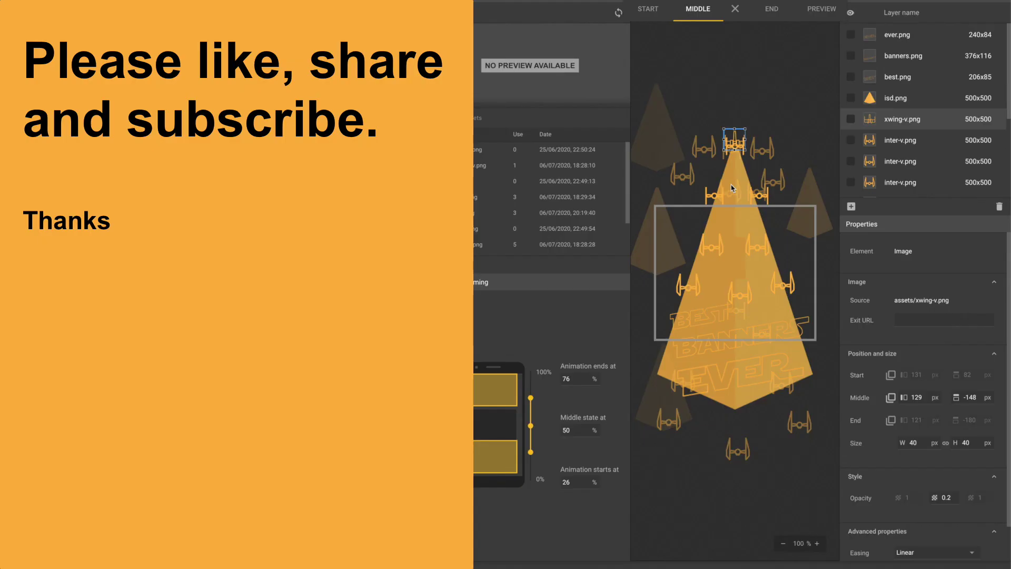
# On the START state, nudge the x-wing left and down to position 81, 142
pyautogui.click(771, 9)
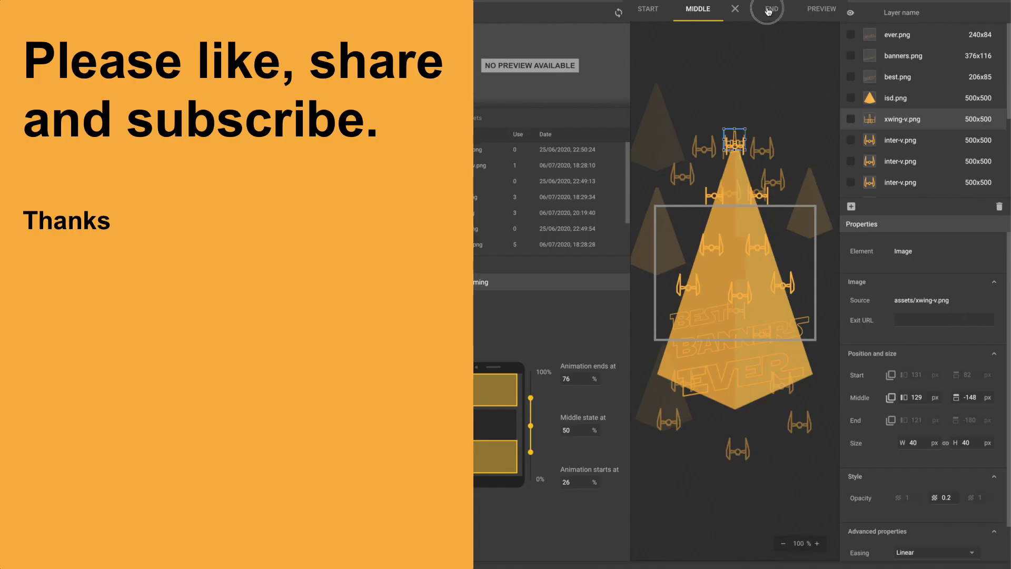
pyautogui.click(672, 11)
pyautogui.hotkey('shift', 'Left')
pyautogui.hotkey('shift', 'Left')
pyautogui.hotkey('shift', 'Left')
pyautogui.hotkey('shift', 'Left')
pyautogui.hotkey('shift', 'Left')
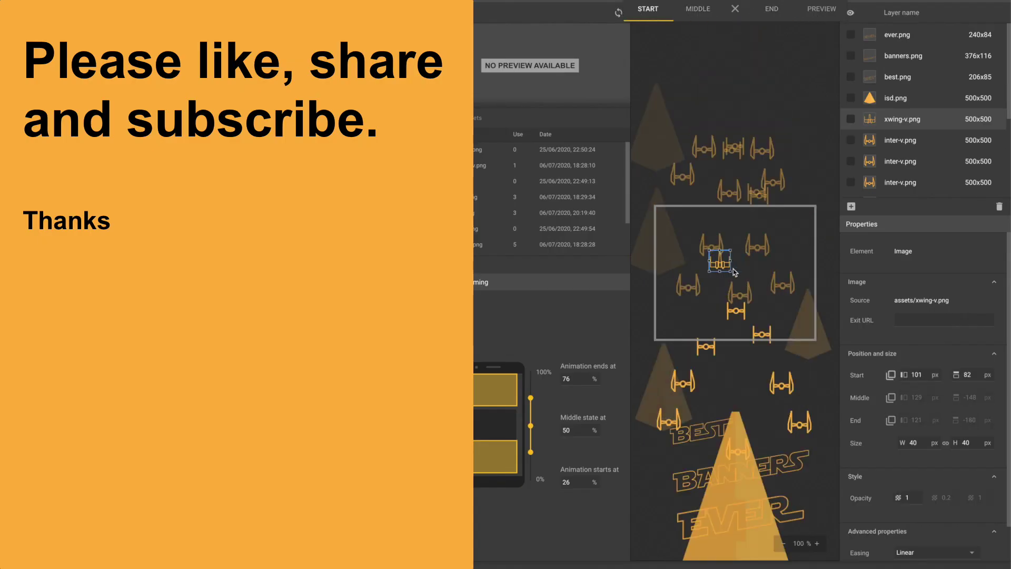
pyautogui.hotkey('shift', 'Down')
pyautogui.hotkey('shift', 'Down')
pyautogui.hotkey('shift', 'Down')
pyautogui.hotkey('shift', 'Down')
pyautogui.hotkey('shift', 'Down')
pyautogui.hotkey('shift', 'Down')
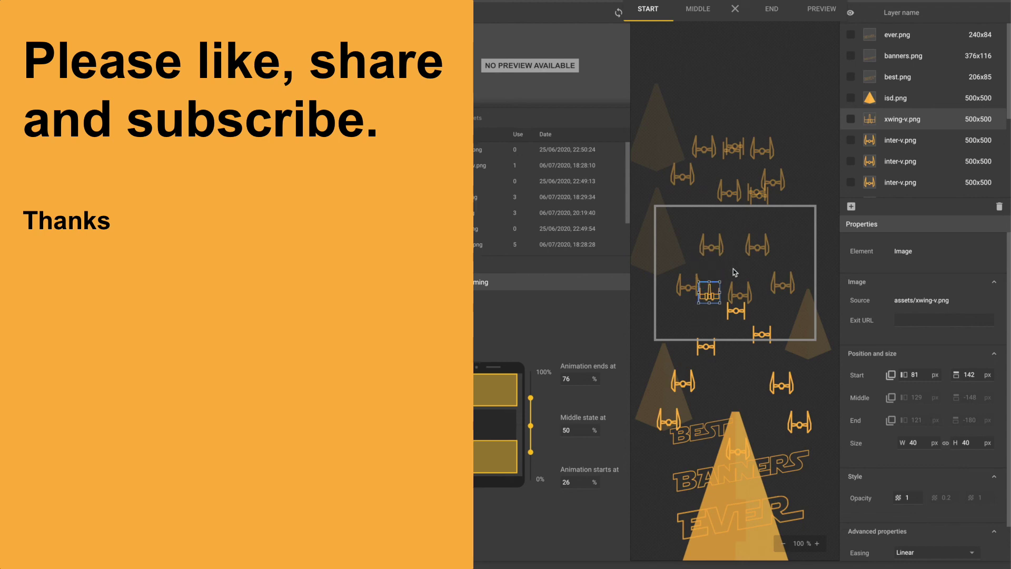
# Preview the parallax animation on the phone, scrolling through it, then close the preview
pyautogui.click(824, 20)
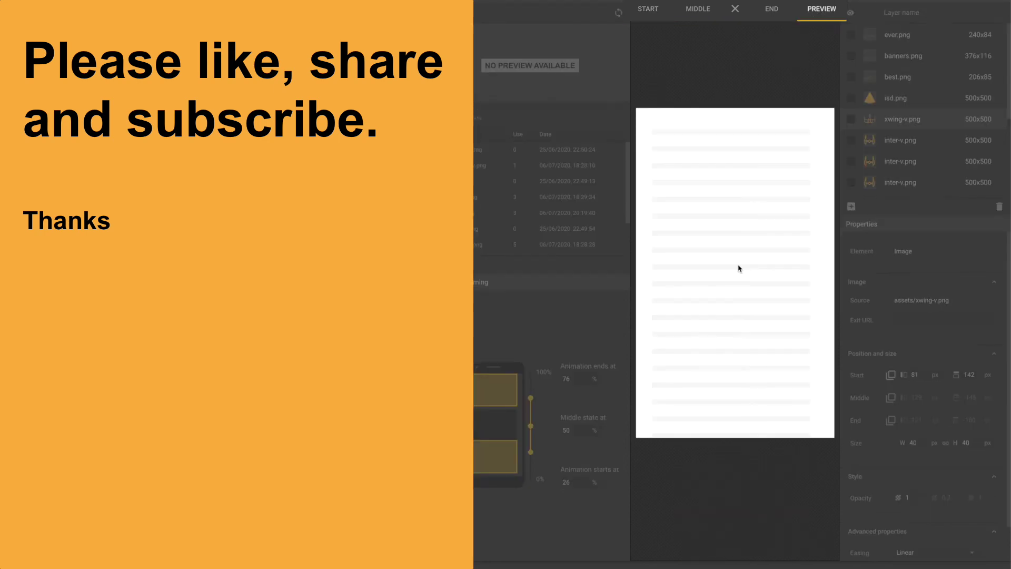
pyautogui.scroll(-5, 738, 269)
pyautogui.scroll(3, 739, 269)
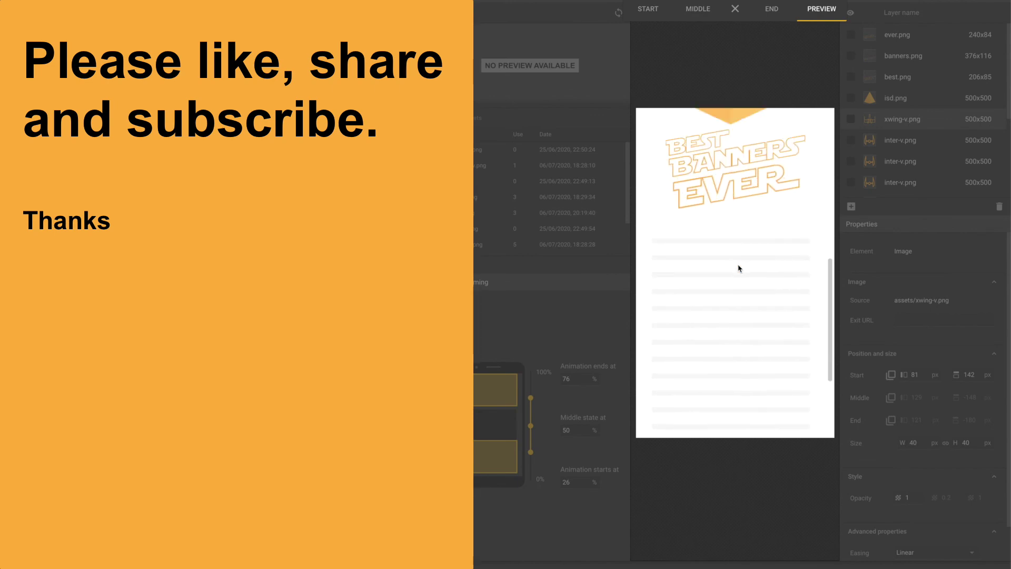
pyautogui.scroll(1, 739, 269)
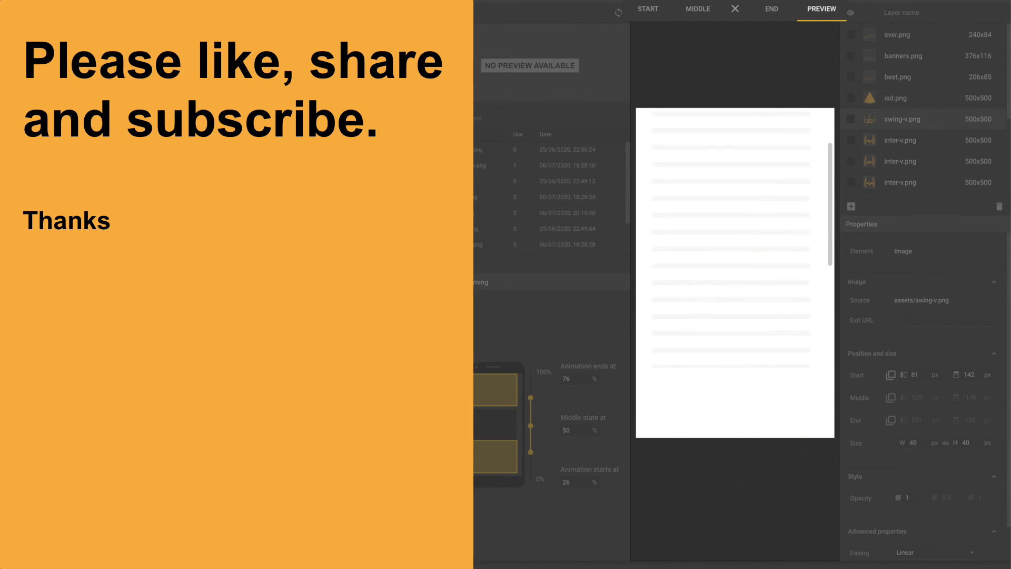
pyautogui.press('Escape')
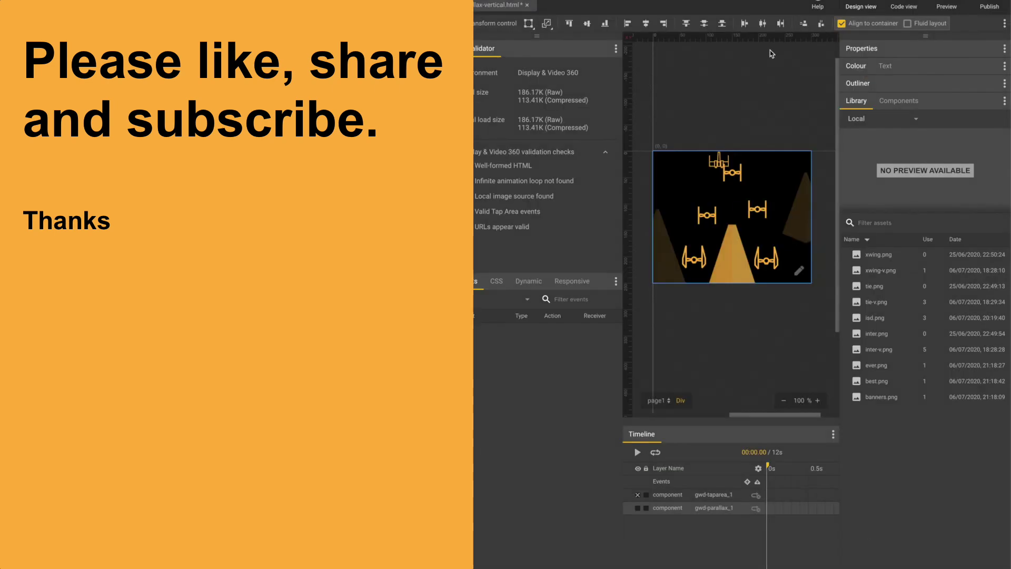